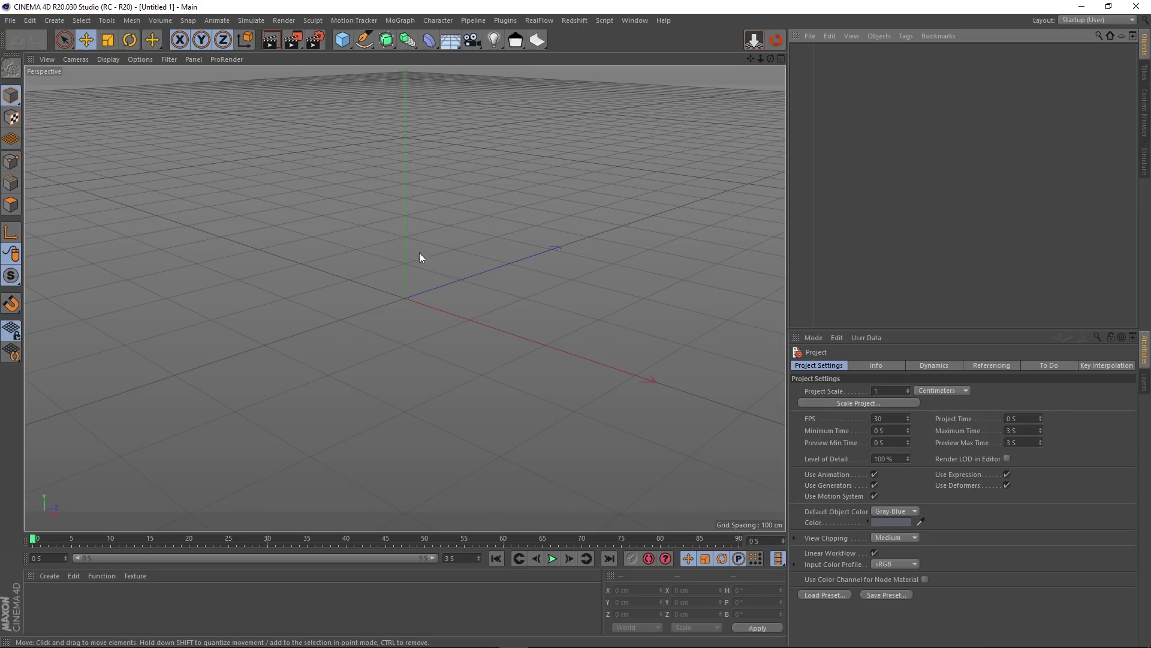
# Filter Customize Commands for 'magic' and add the MagicFlat command to the top toolbar
pyautogui.click(633, 20)
pyautogui.moveTo(729, 36)
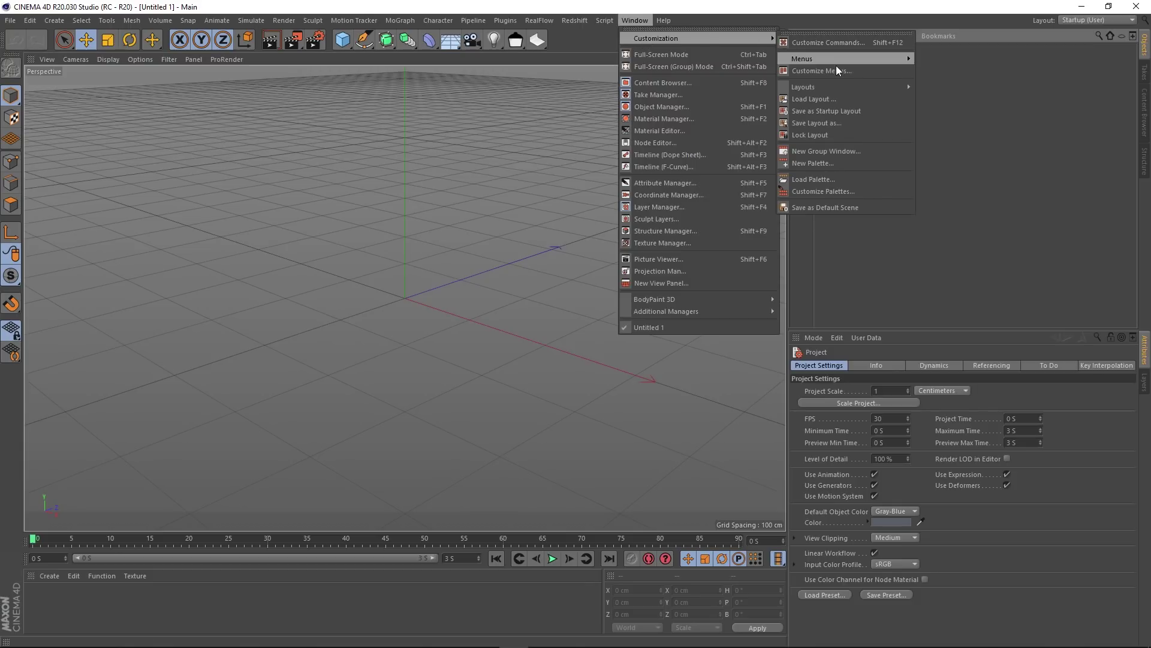
pyautogui.click(825, 191)
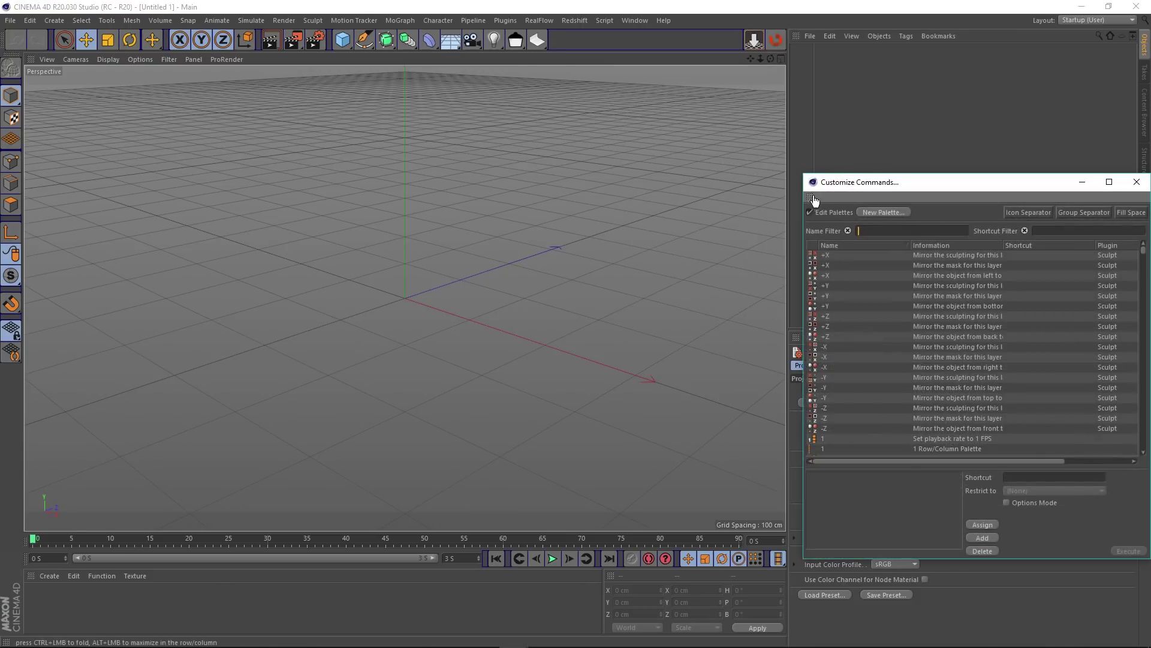
pyautogui.moveTo(887, 186); pyautogui.dragTo(589, 177)
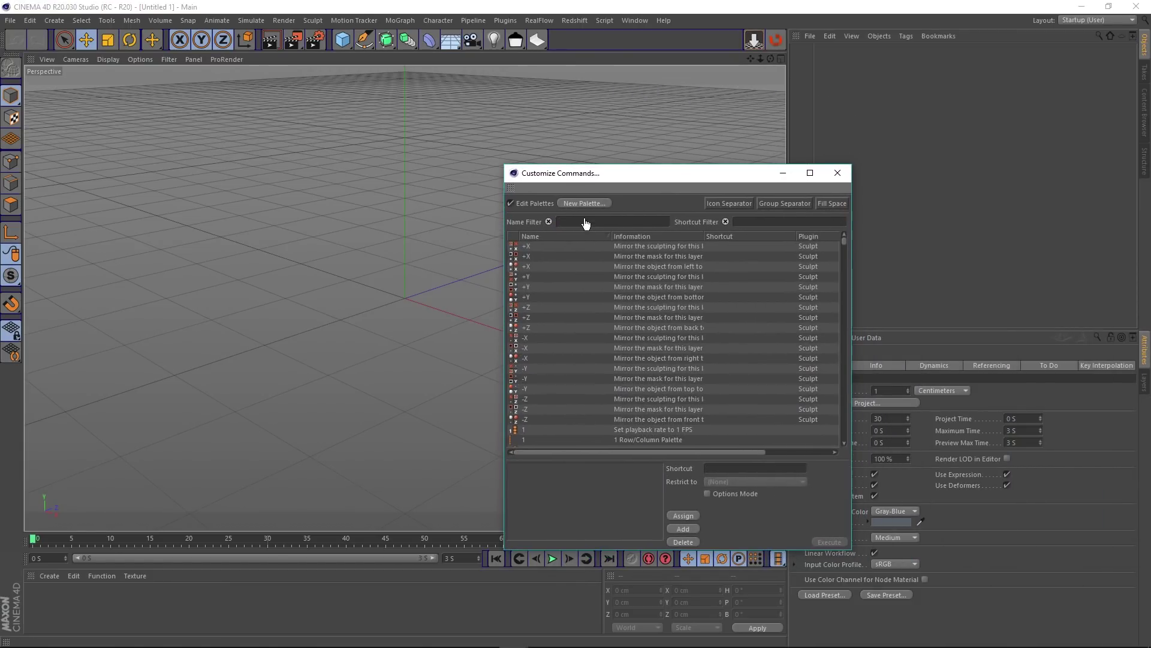
pyautogui.write('magic')
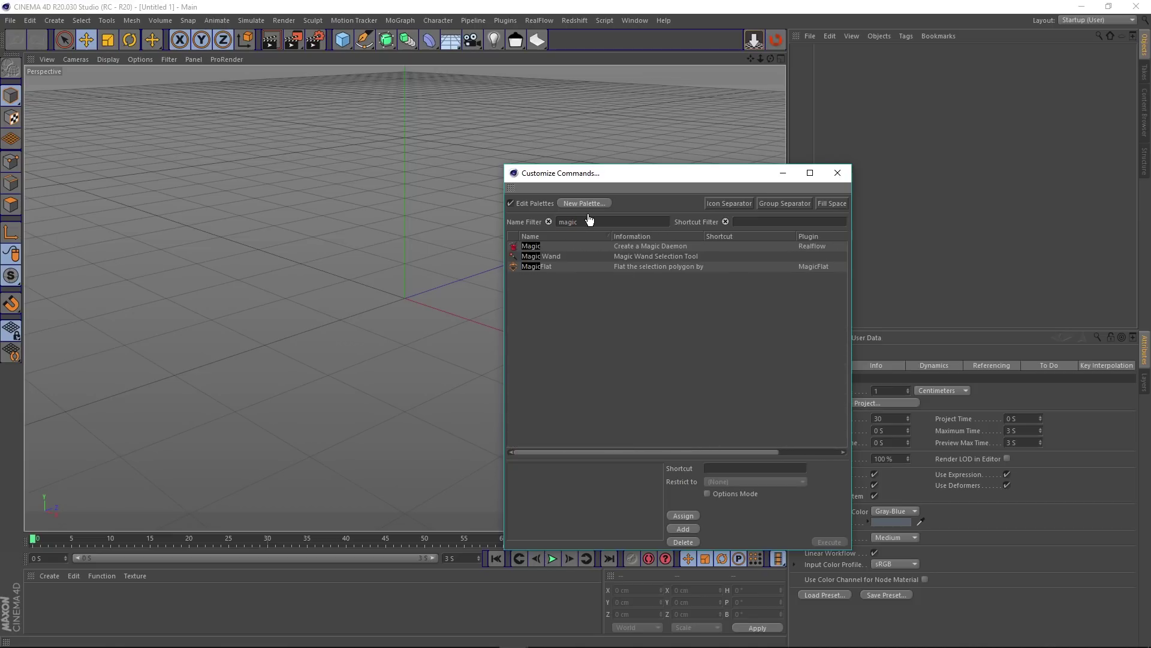
pyautogui.click(539, 269)
pyautogui.moveTo(539, 274)
pyautogui.mouseDown()
pyautogui.moveTo(623, 132)
pyautogui.moveTo(738, 40)
pyautogui.mouseUp()
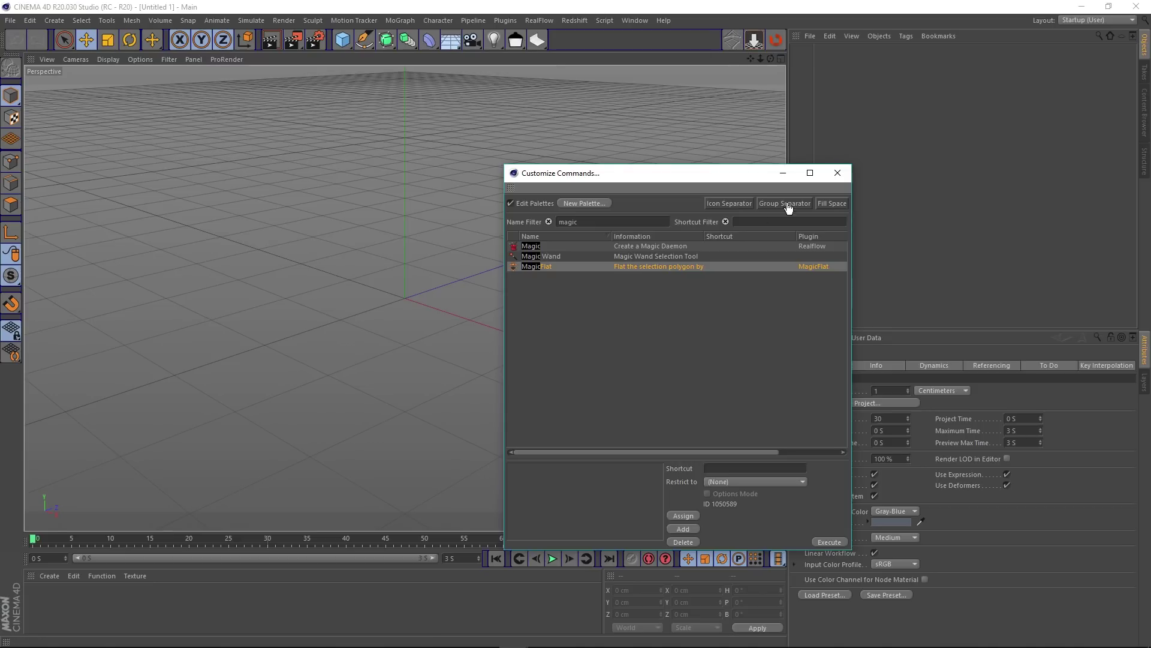
pyautogui.click(845, 173)
# Save the current interface as the startup layout
pyautogui.click(627, 21)
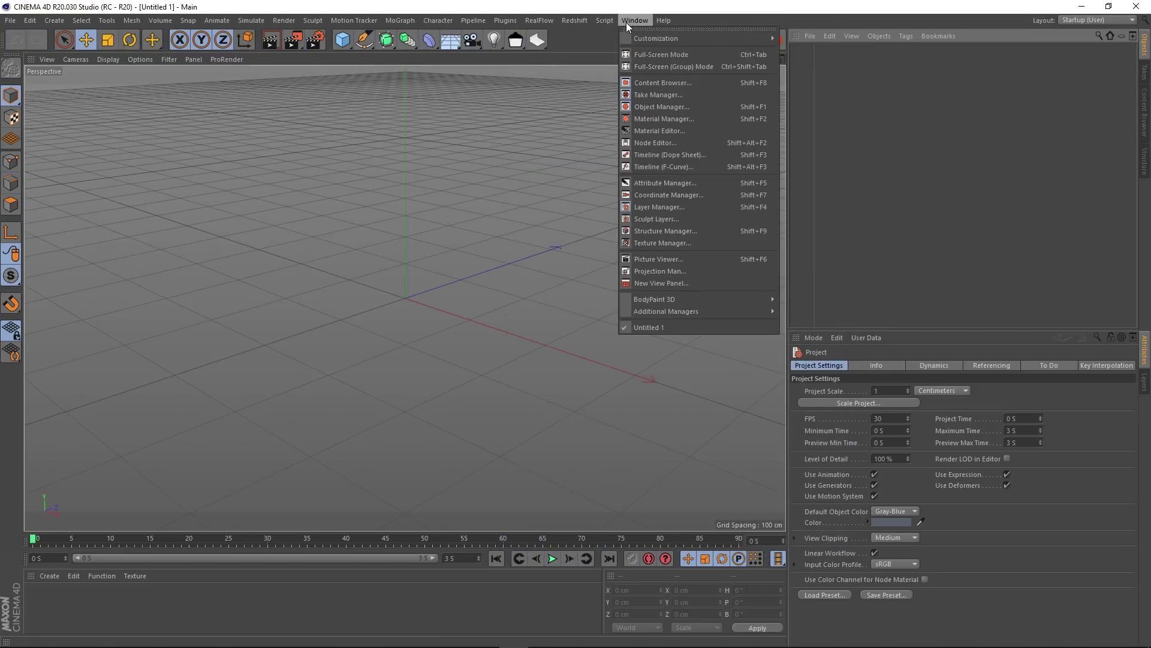
pyautogui.moveTo(668, 38)
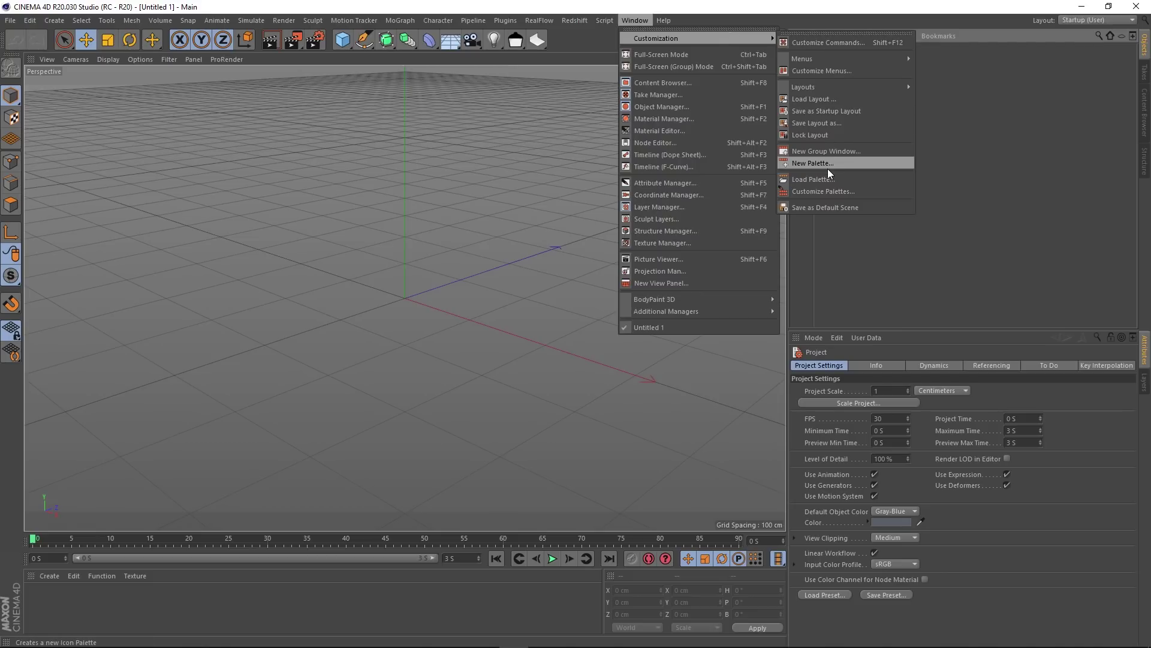
pyautogui.click(832, 111)
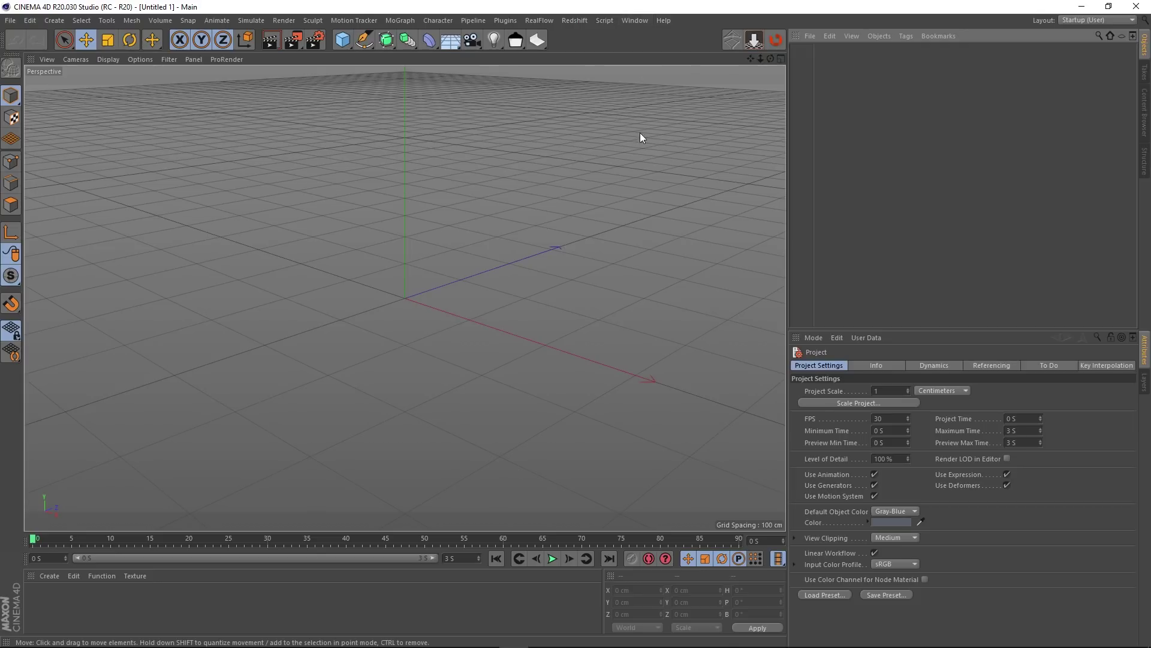
# Add a Sphere primitive and display it with Gouraud Shading (Lines)
pyautogui.moveTo(343, 40); pyautogui.dragTo(583, 87)
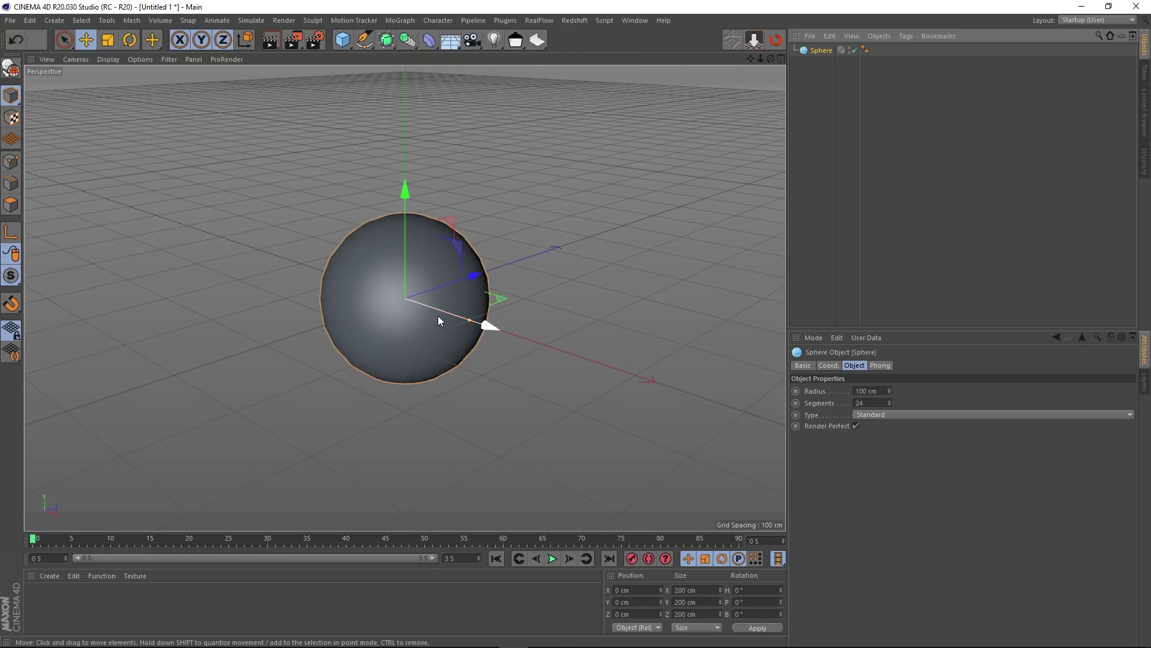
pyautogui.scroll(5, 400, 307)
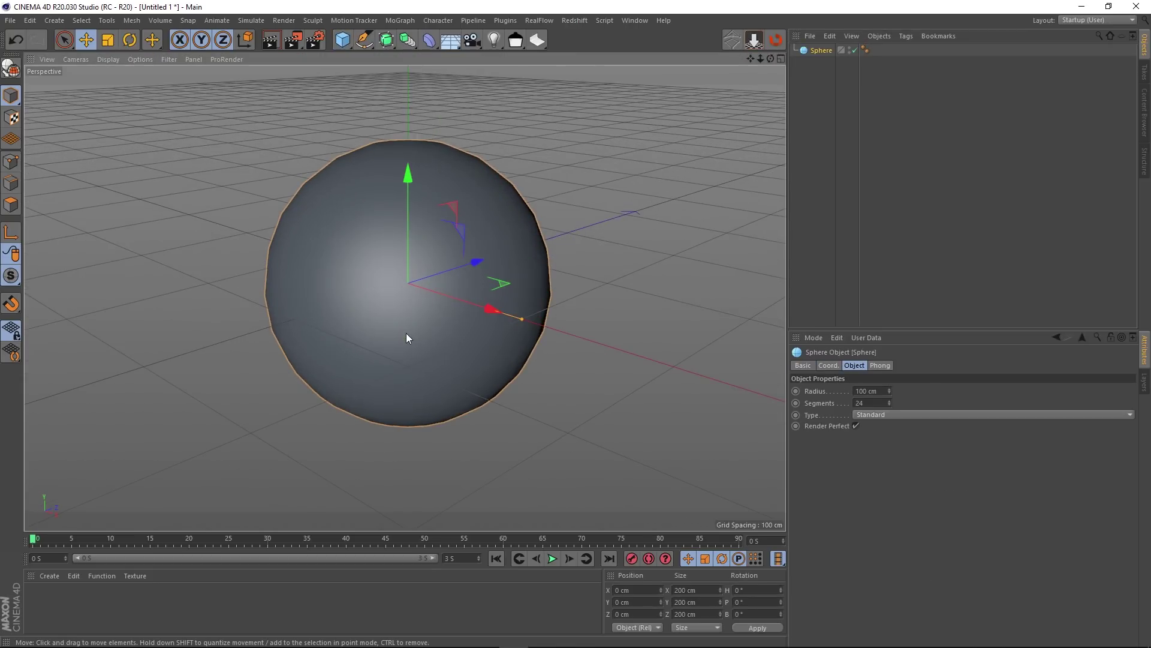
pyautogui.press('n')
pyautogui.press('b')
pyautogui.scroll(-3, 370, 315)
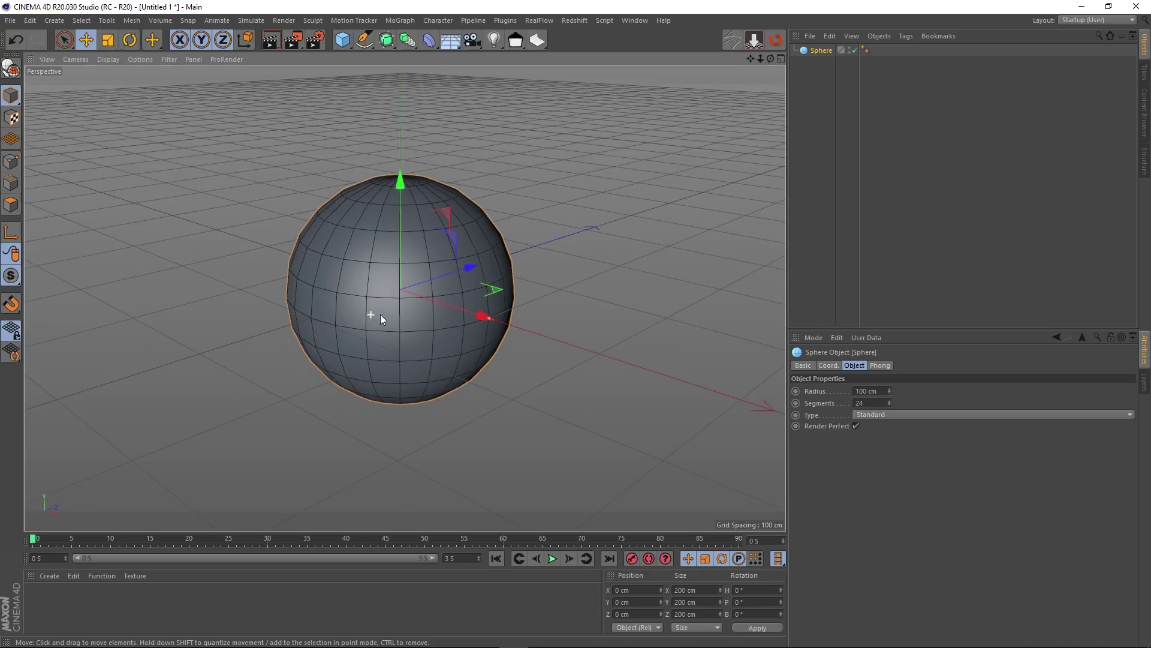
pyautogui.scroll(5, 383, 313)
pyautogui.moveTo(401, 326)
pyautogui.keyDown('alt'); pyautogui.mouseDown()
pyautogui.moveTo(394, 294)
pyautogui.moveTo(400, 336)
pyautogui.mouseUp(); pyautogui.keyUp('alt')
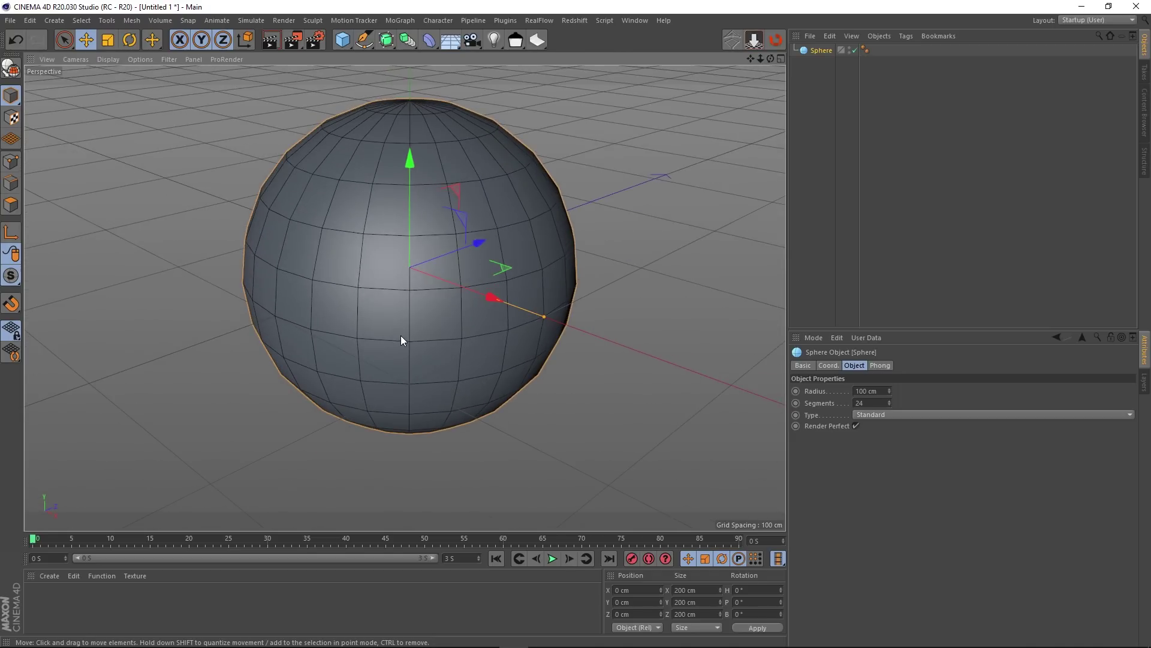
# Make the sphere editable and paint a five-polygon selection in Polygon mode
pyautogui.click(11, 68)
pyautogui.click(11, 205)
pyautogui.press('9')
pyautogui.click(447, 222)
pyautogui.moveTo(474, 213)
pyautogui.mouseDown()
pyautogui.moveTo(376, 215)
pyautogui.moveTo(383, 294)
pyautogui.moveTo(474, 297)
pyautogui.moveTo(473, 226)
pyautogui.moveTo(449, 255)
pyautogui.mouseUp()
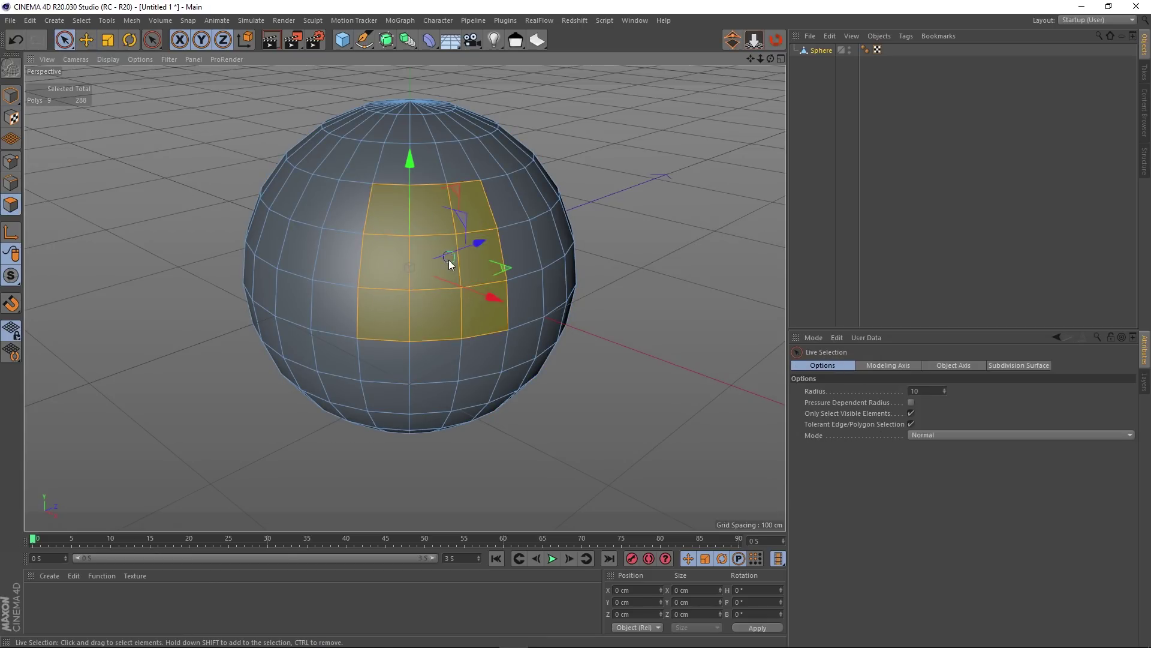
# Extend the selection to nine polygons and flatten the patch with MagicFlat
pyautogui.moveTo(350, 311)
pyautogui.keyDown('alt'); pyautogui.mouseDown()
pyautogui.moveTo(460, 285)
pyautogui.moveTo(451, 266)
pyautogui.mouseUp(); pyautogui.keyUp('alt')
pyautogui.click(754, 40)
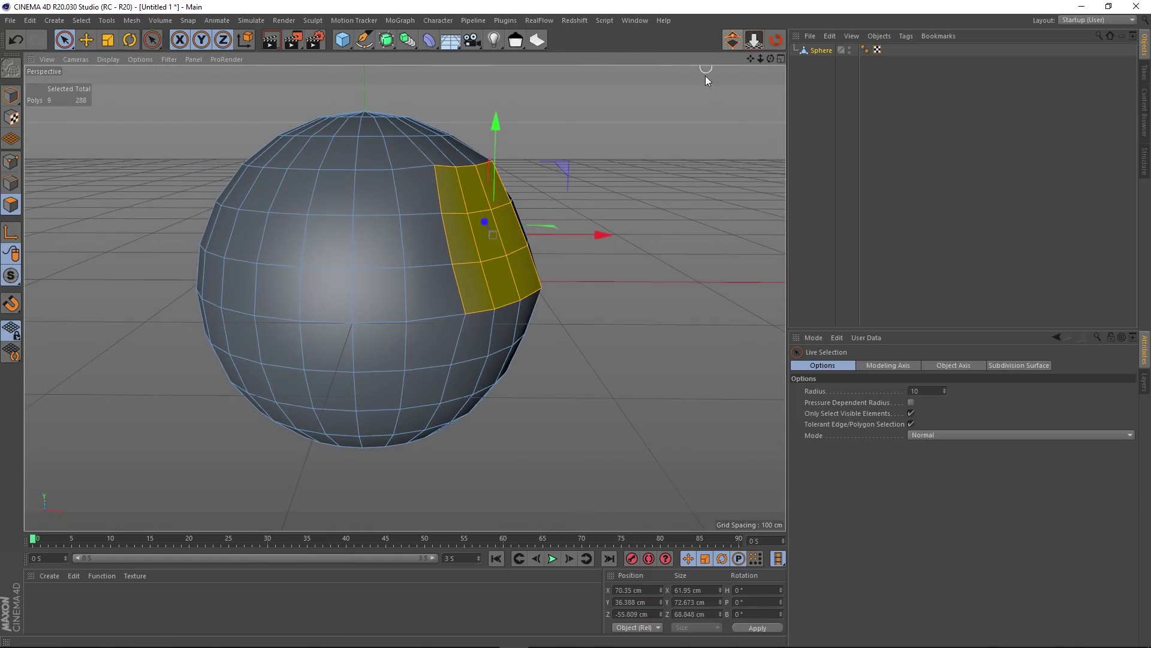
pyautogui.moveTo(519, 285)
pyautogui.keyDown('alt'); pyautogui.mouseDown()
pyautogui.moveTo(553, 237)
pyautogui.moveTo(566, 260)
pyautogui.moveTo(545, 278)
pyautogui.moveTo(317, 285)
pyautogui.moveTo(184, 267)
pyautogui.moveTo(193, 275)
pyautogui.moveTo(168, 162)
pyautogui.mouseUp(); pyautogui.keyUp('alt')
pyautogui.click(731, 42)
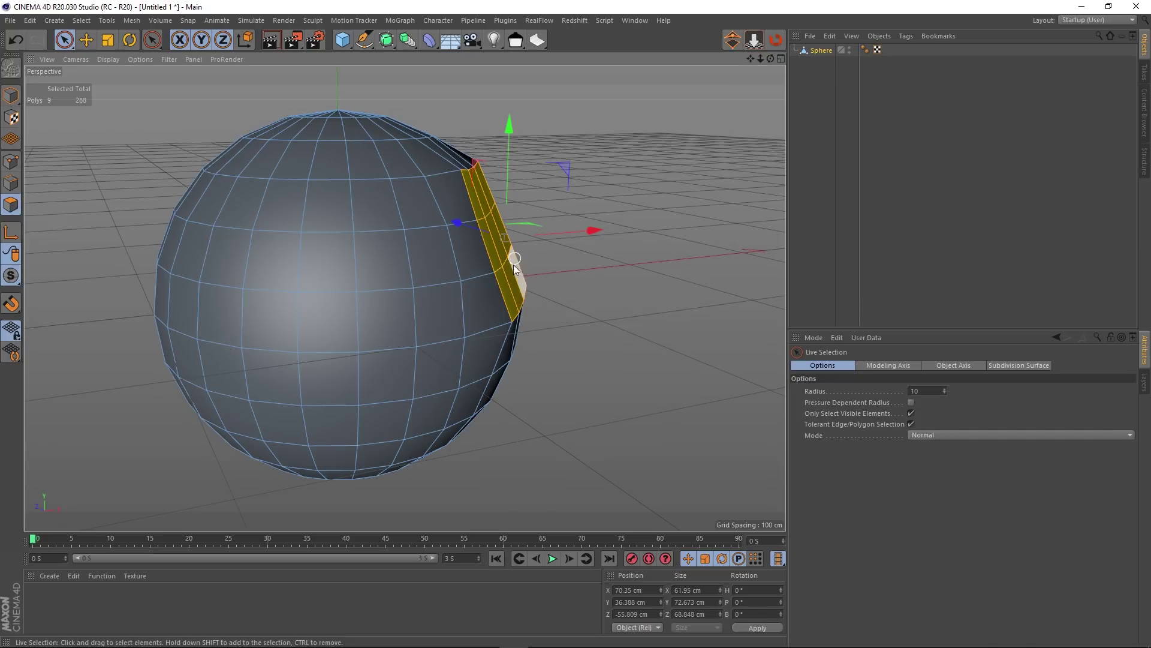
# Orbit and zoom around the sphere to inspect the flattened patch
pyautogui.keyDown('alt'); pyautogui.moveTo(499, 264); pyautogui.dragTo(469, 255); pyautogui.keyUp('alt')
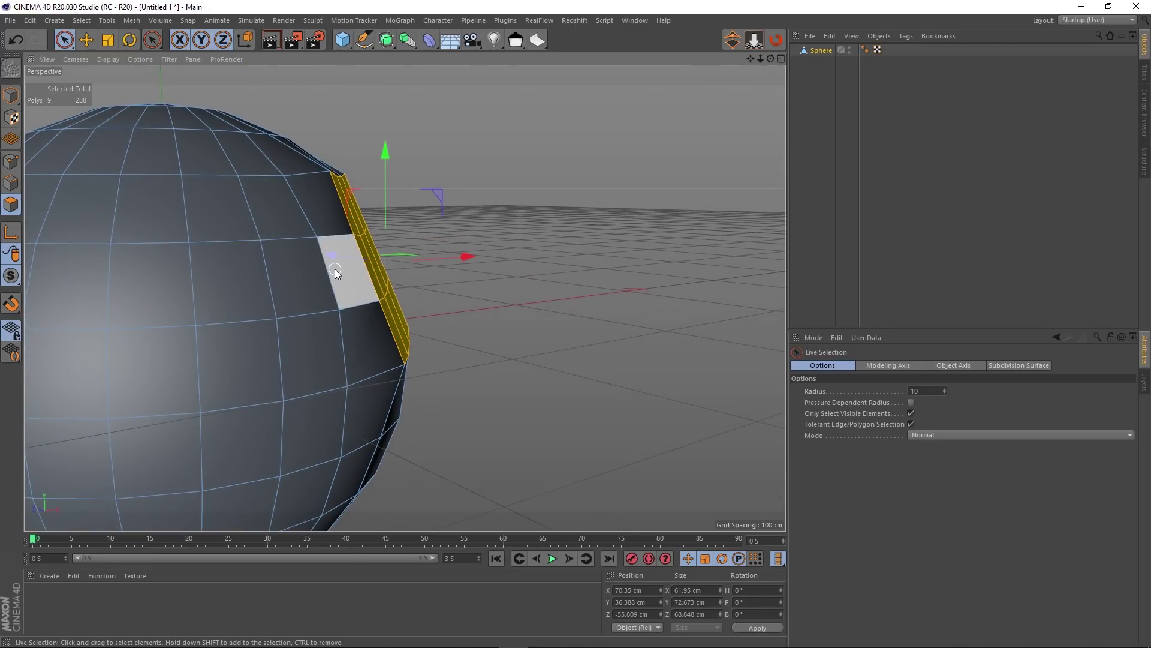
pyautogui.scroll(-3, 336, 262)
pyautogui.keyDown('alt'); pyautogui.moveTo(339, 264); pyautogui.dragTo(385, 275); pyautogui.keyUp('alt')
pyautogui.scroll(2, 369, 269)
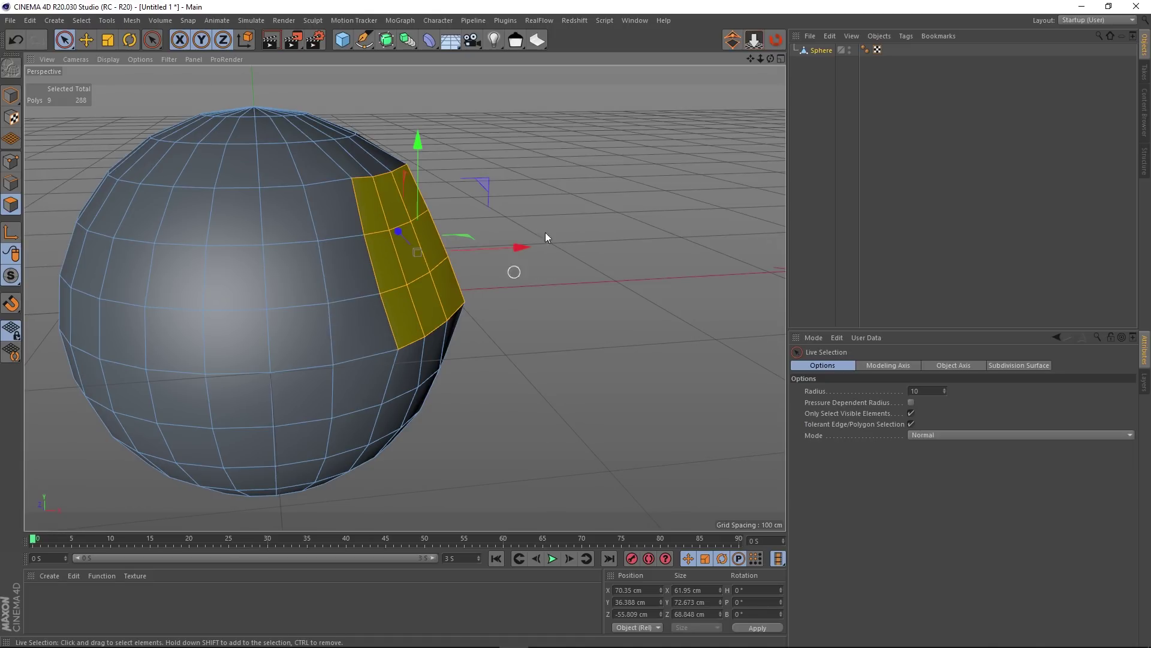
pyautogui.keyDown('alt'); pyautogui.moveTo(420, 299); pyautogui.dragTo(446, 288); pyautogui.keyUp('alt')
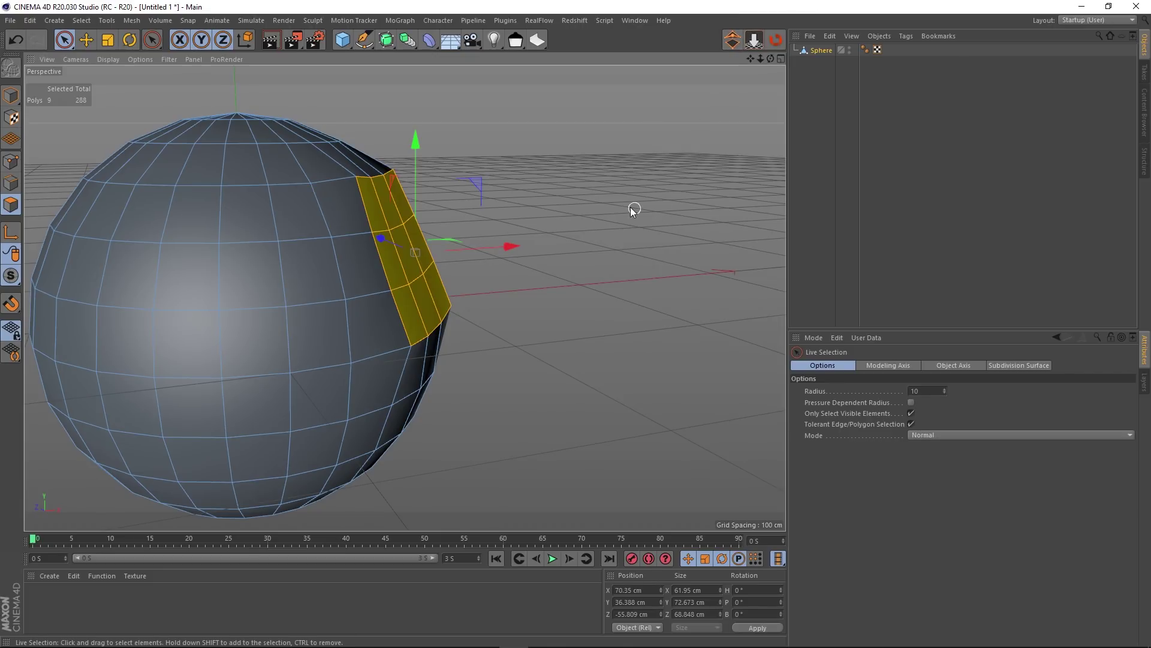
pyautogui.keyDown('alt'); pyautogui.moveTo(419, 291); pyautogui.dragTo(384, 306); pyautogui.keyUp('alt')
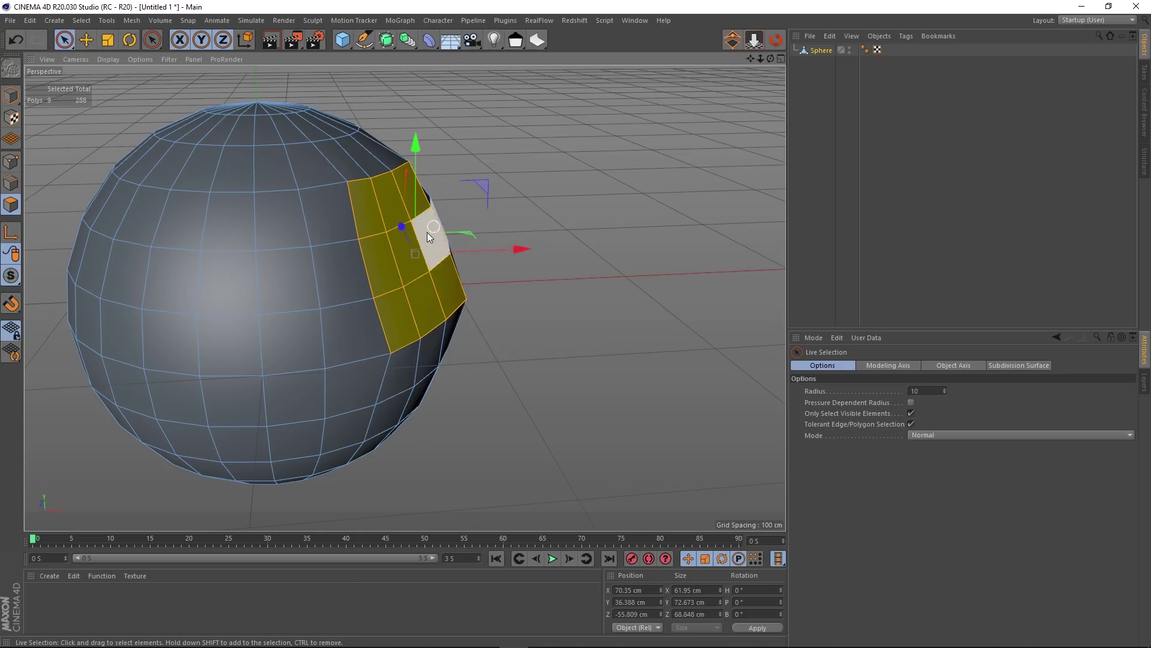
pyautogui.keyDown('alt'); pyautogui.moveTo(414, 285); pyautogui.dragTo(363, 295); pyautogui.keyUp('alt')
pyautogui.scroll(3, 465, 244)
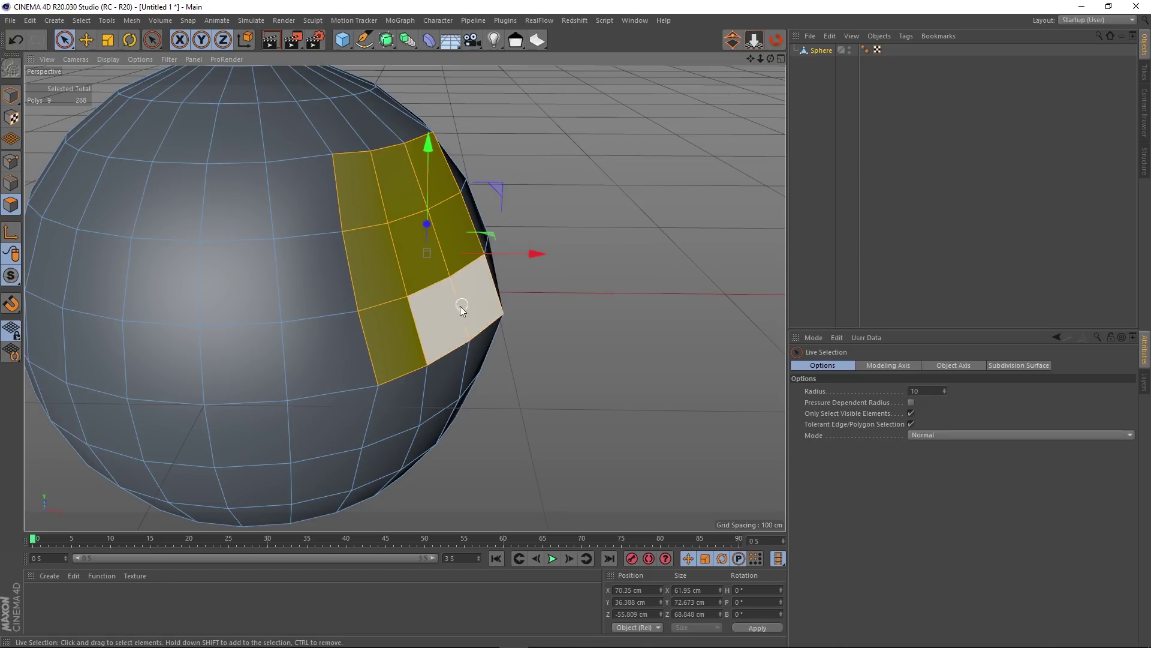
pyautogui.scroll(-3, 407, 299)
pyautogui.keyDown('alt'); pyautogui.moveTo(406, 295); pyautogui.dragTo(450, 280); pyautogui.keyUp('alt')
pyautogui.scroll(3, 421, 282)
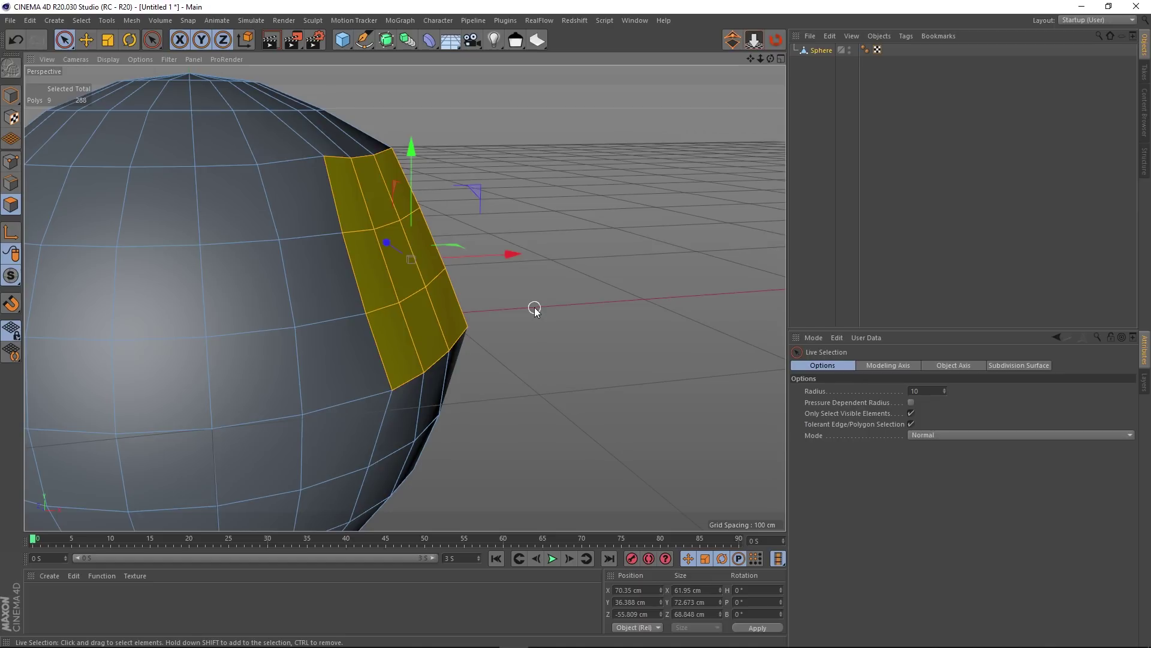
pyautogui.scroll(-5, 535, 310)
pyautogui.moveTo(327, 289)
pyautogui.keyDown('alt'); pyautogui.mouseDown()
pyautogui.moveTo(416, 252)
pyautogui.moveTo(387, 271)
pyautogui.moveTo(409, 241)
pyautogui.moveTo(416, 247)
pyautogui.mouseUp(); pyautogui.keyUp('alt')
# Switch to Rectangle Selection with Tolerant Selection enabled
pyautogui.click(63, 40)
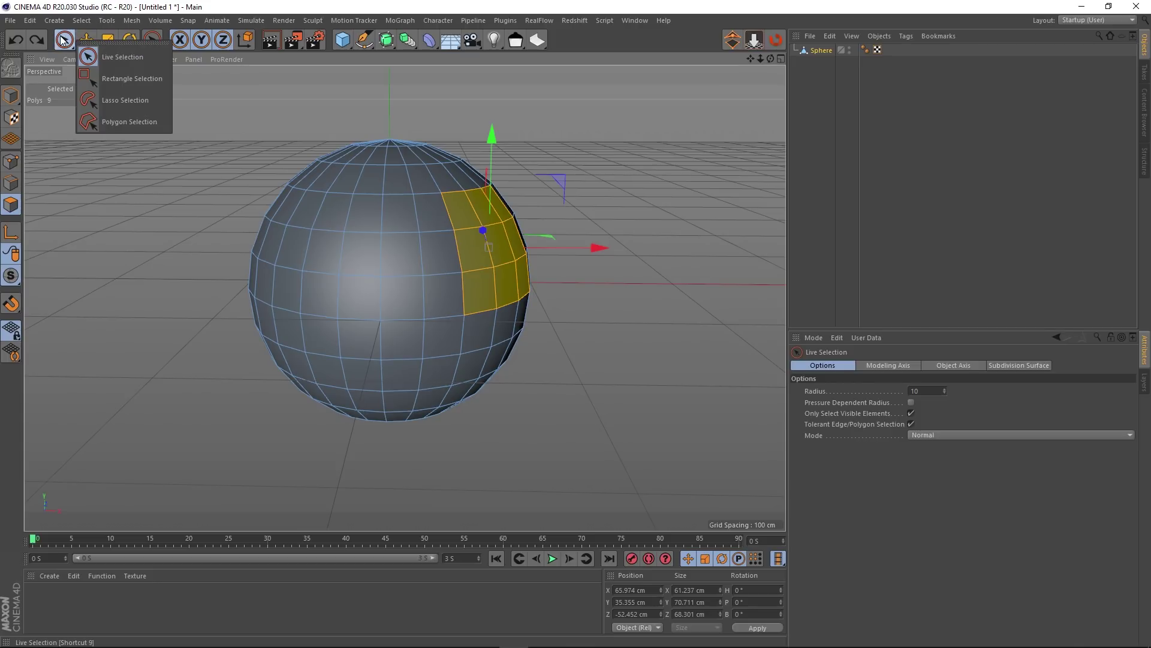
pyautogui.click(117, 78)
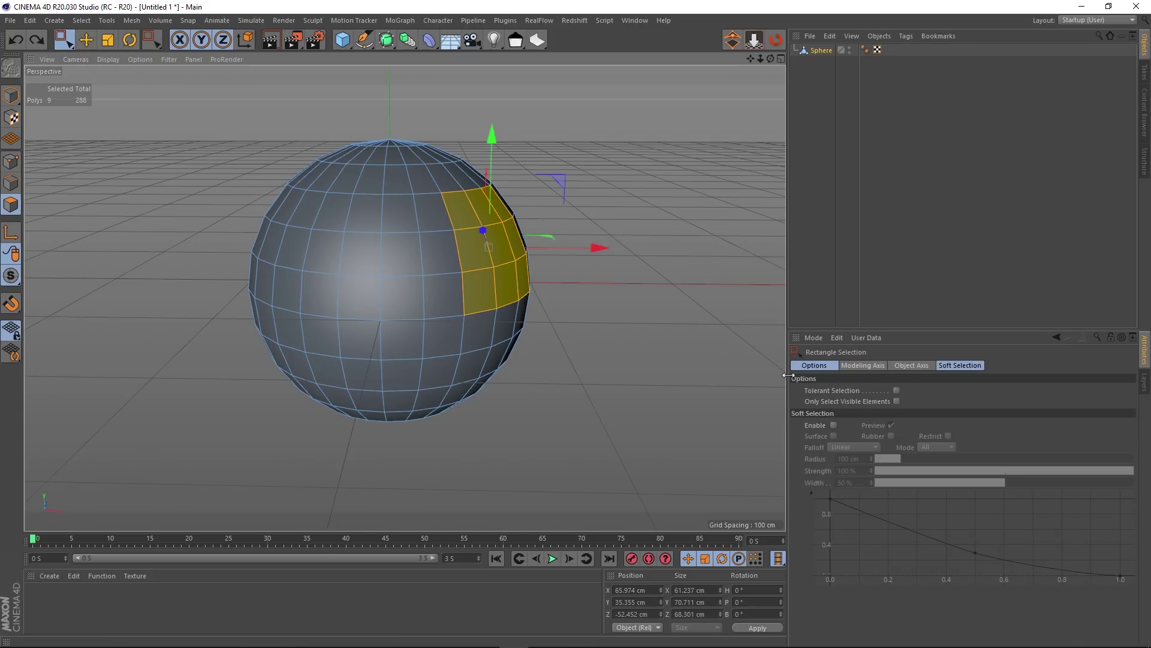
pyautogui.click(896, 391)
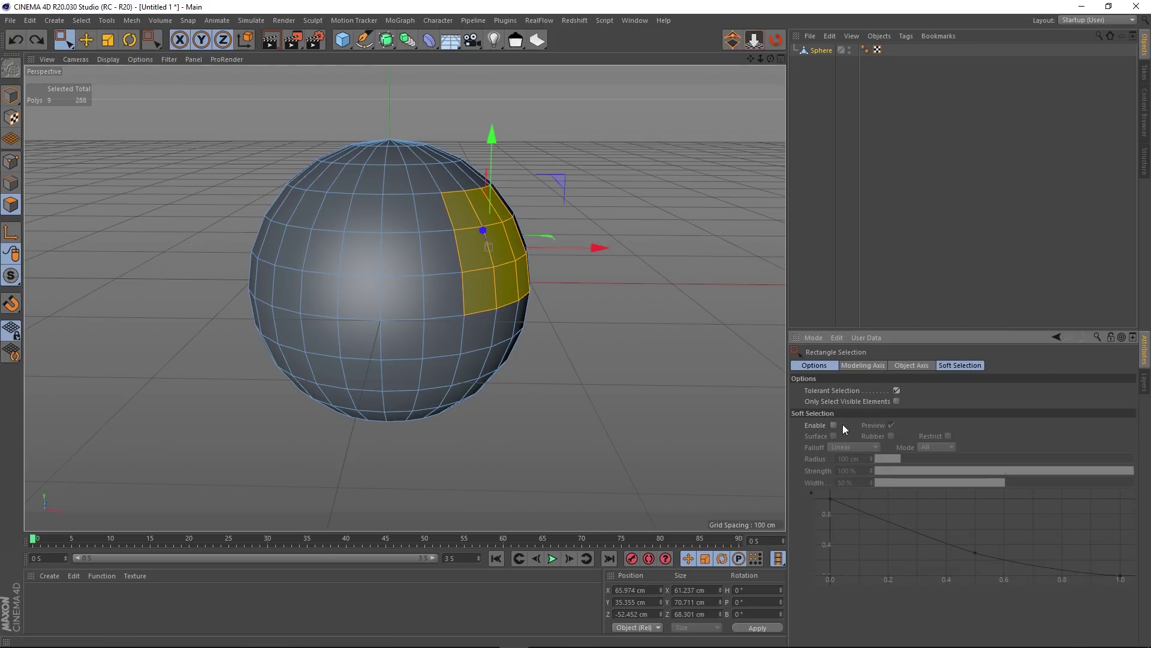
# Box-select the sphere's upper half in the Front view, then return to Perspective
pyautogui.middleClick(613, 343)
pyautogui.middleClick(602, 412)
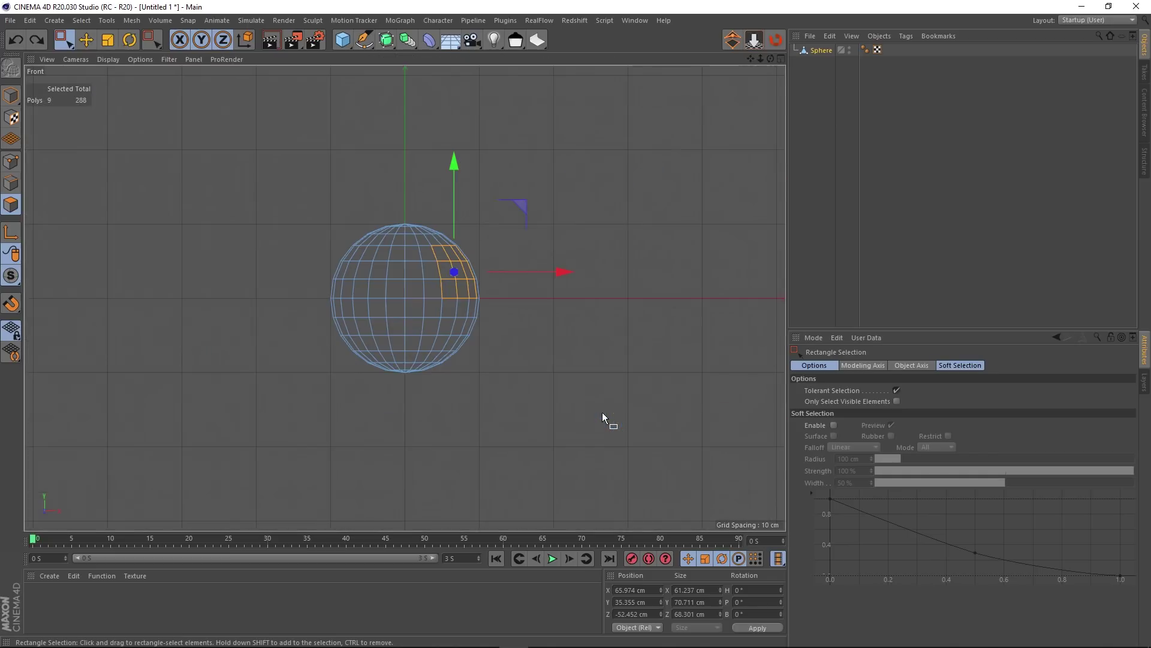
pyautogui.moveTo(271, 157); pyautogui.dragTo(562, 273)
pyautogui.middleClick(515, 288)
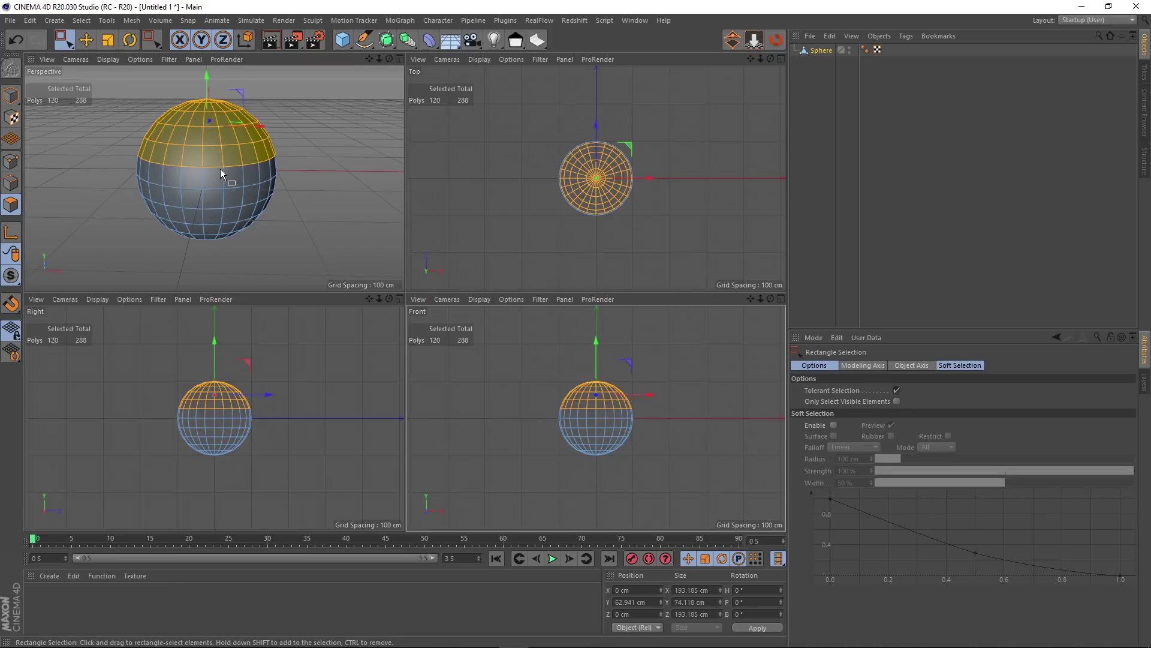
pyautogui.middleClick(226, 169)
pyautogui.keyDown('alt'); pyautogui.moveTo(362, 265); pyautogui.dragTo(403, 299); pyautogui.keyUp('alt')
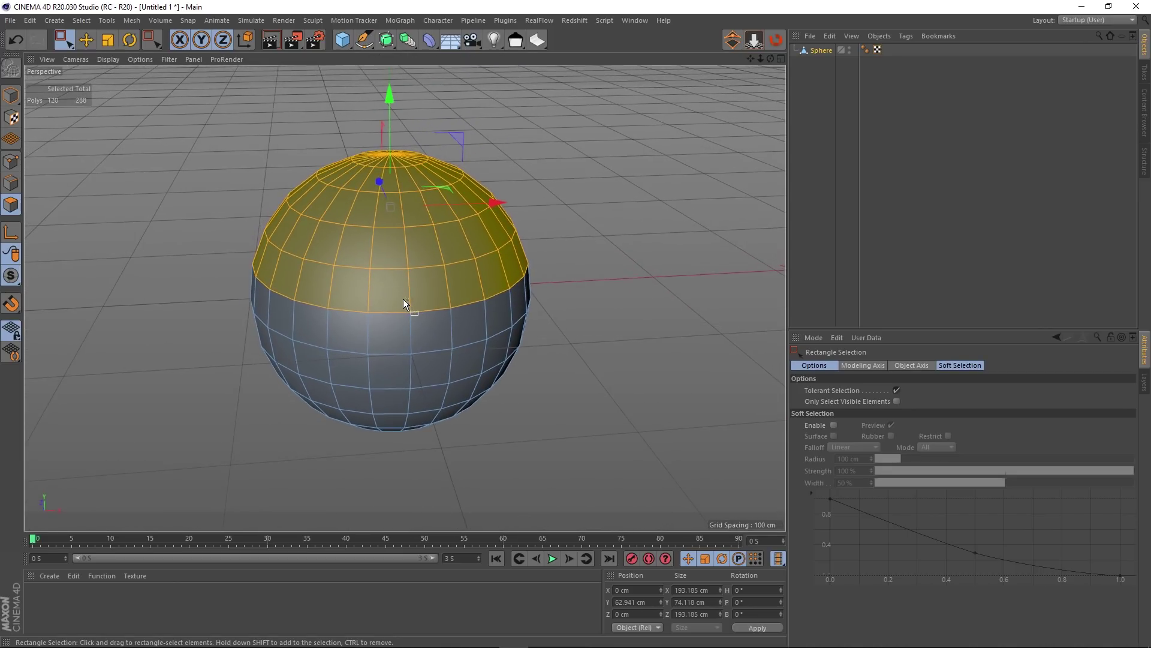
# Apply MagicFlat to the 120-polygon top half, undoing and re-applying until it stays flattened
pyautogui.click(733, 40)
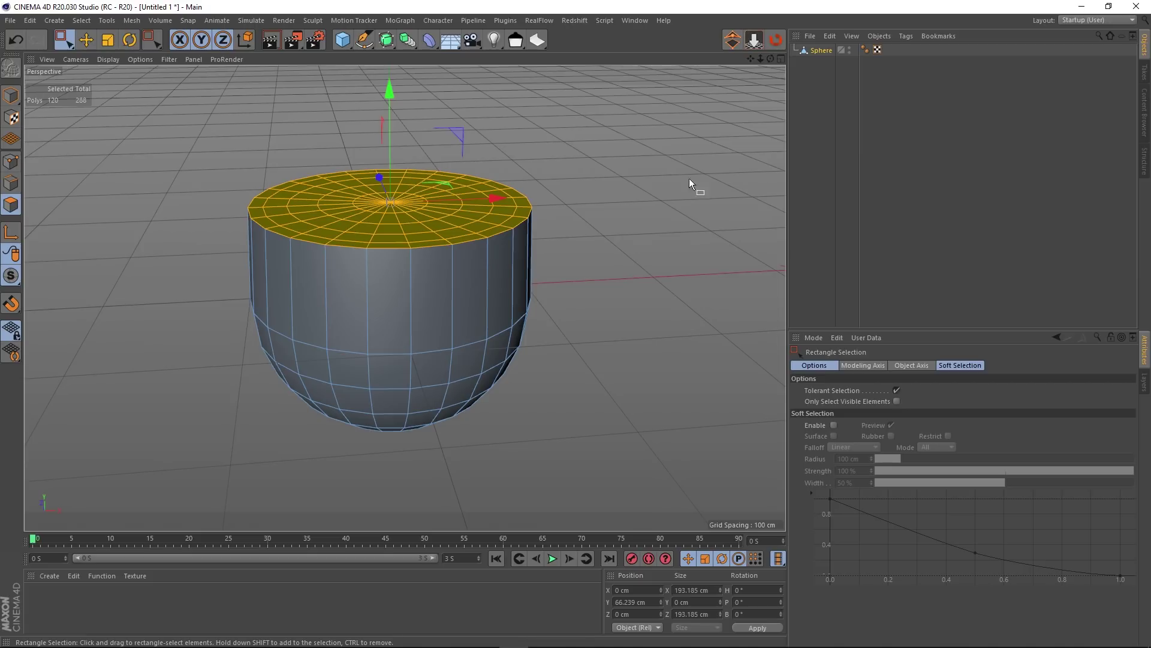
pyautogui.hotkey('ctrl', 'z')
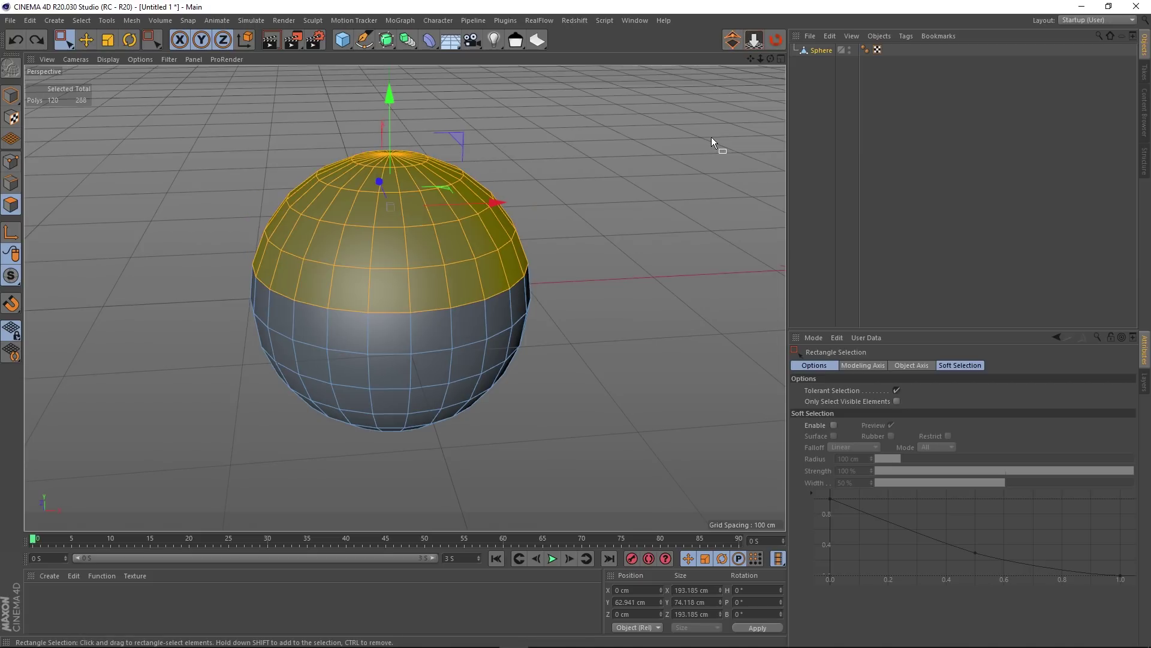
pyautogui.click(734, 43)
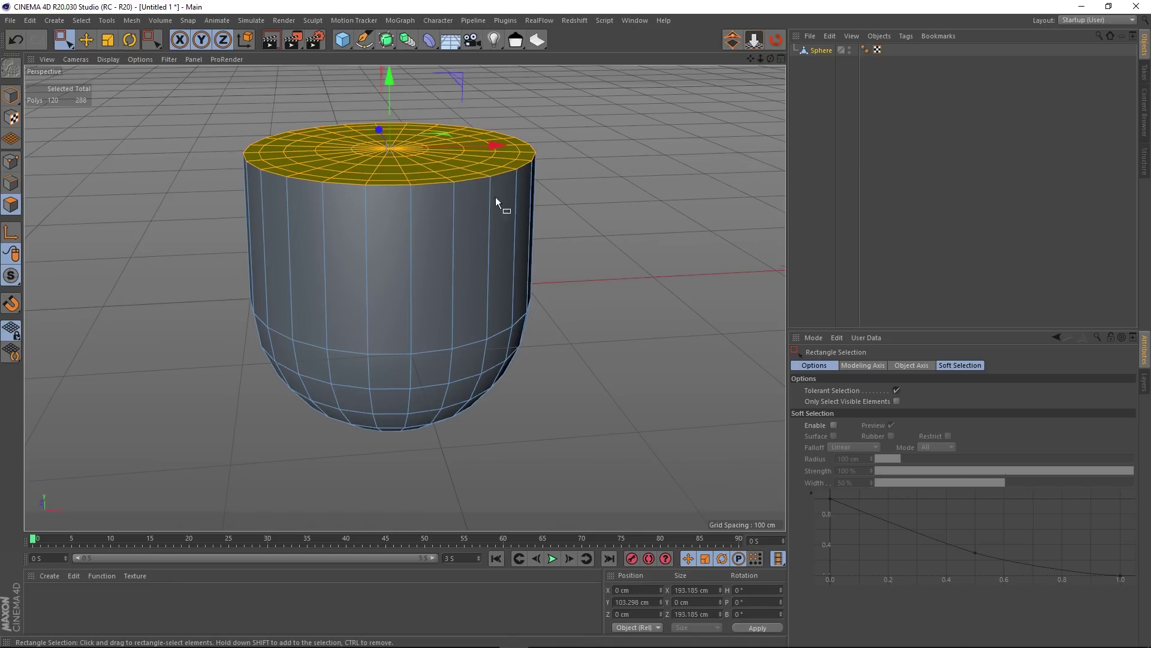
pyautogui.hotkey('ctrl', 'z')
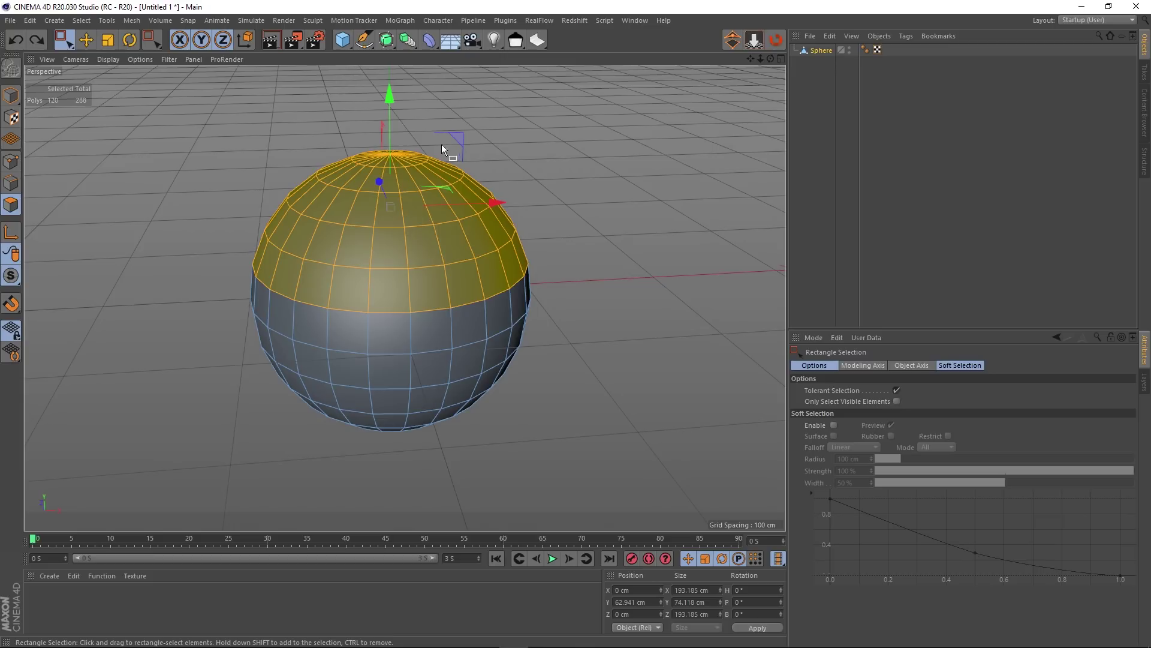
pyautogui.keyDown('alt'); pyautogui.moveTo(444, 238); pyautogui.dragTo(427, 208); pyautogui.keyUp('alt')
pyautogui.scroll(5, 419, 216)
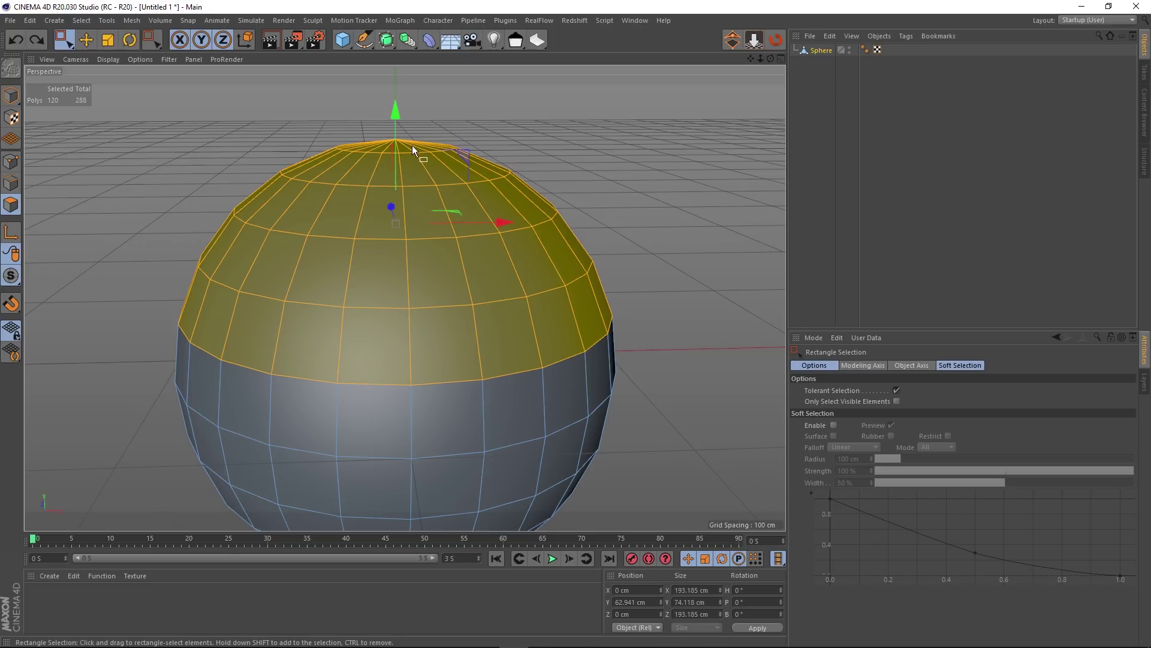
pyautogui.click(733, 43)
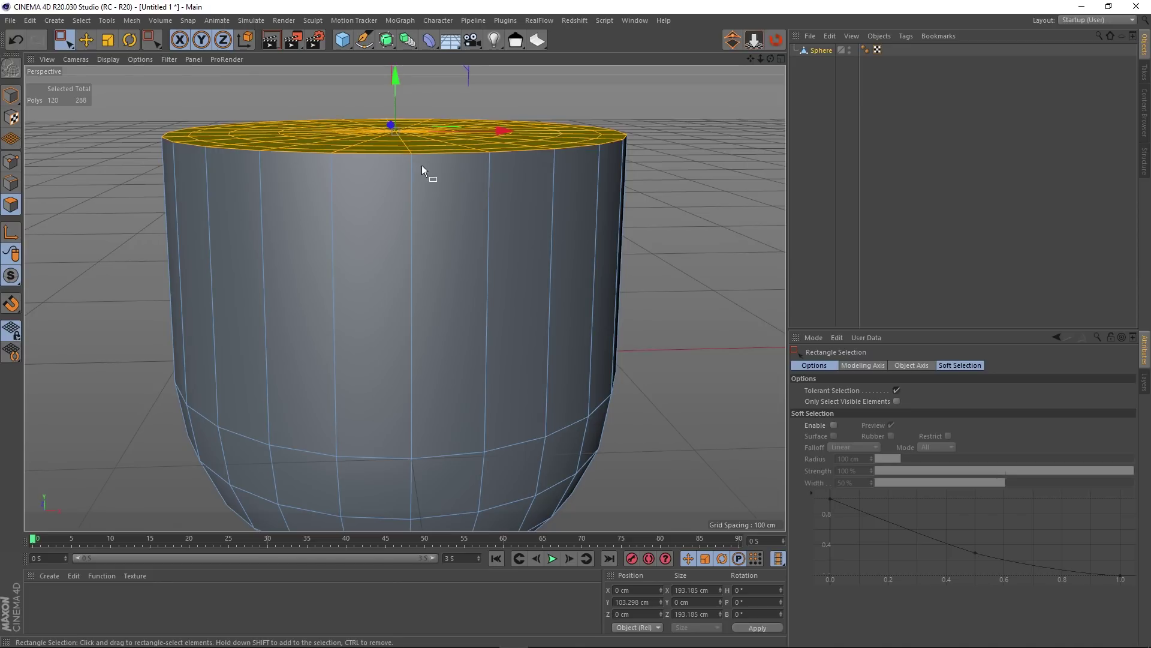
pyautogui.hotkey('ctrl', 'z')
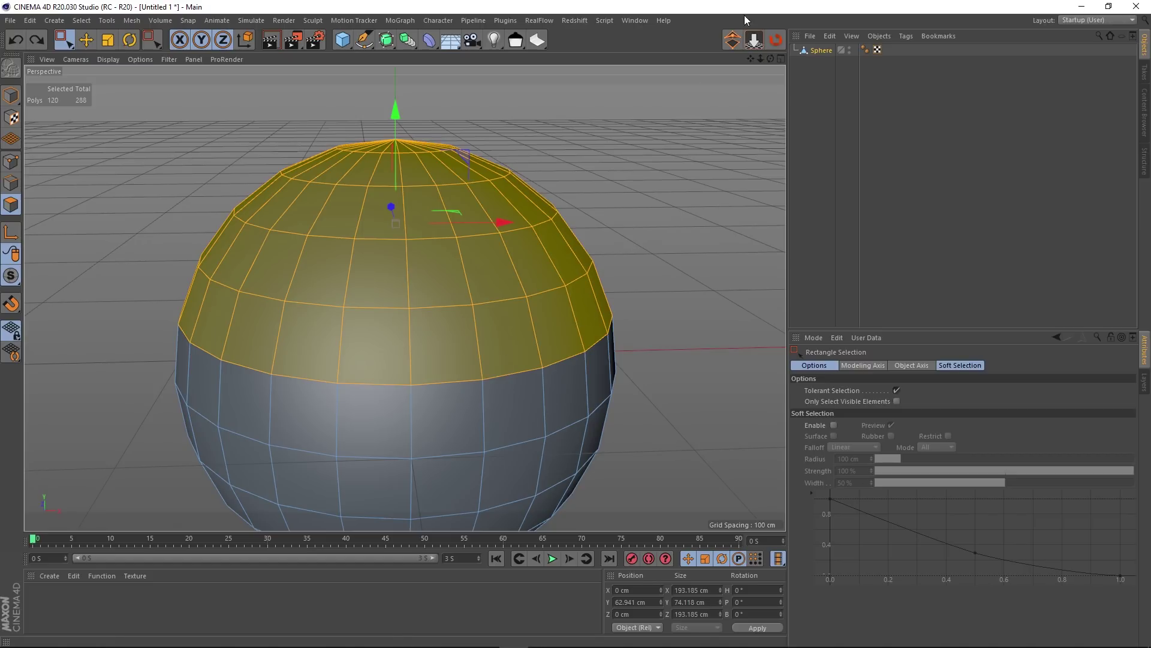
pyautogui.click(732, 41)
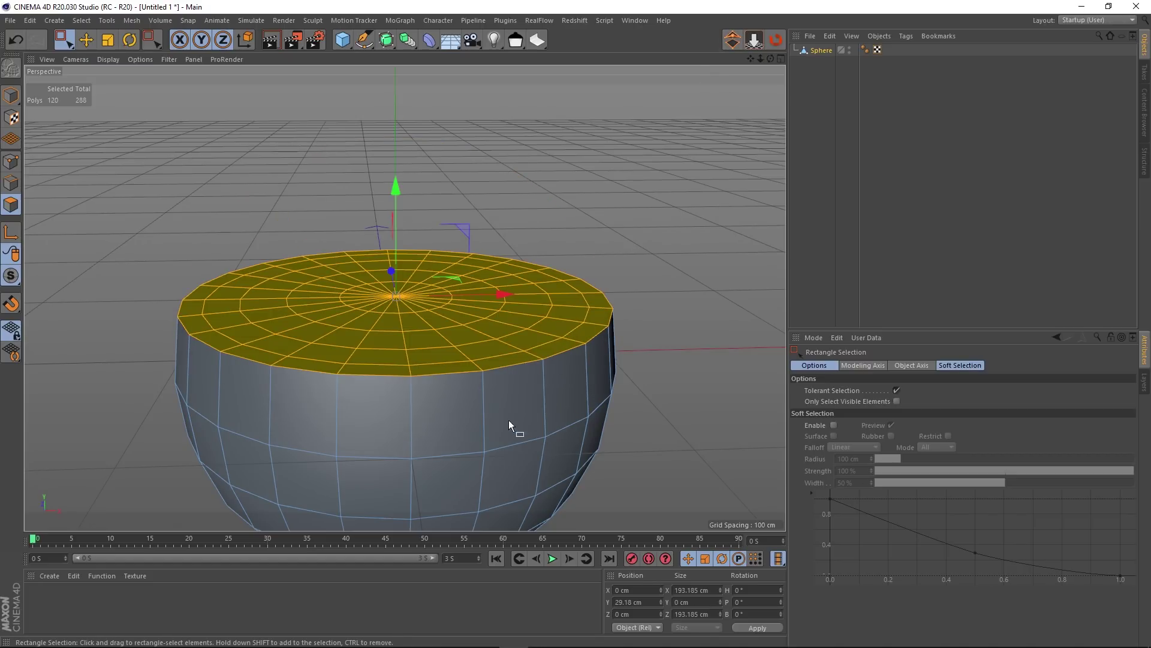
# Undo the MagicFlat flattening to restore the sphere's round top, then switch to Live Selection
pyautogui.scroll(-2, 507, 338)
pyautogui.keyDown('alt'); pyautogui.moveTo(493, 353); pyautogui.dragTo(451, 264, button='middle'); pyautogui.keyUp('alt')
pyautogui.scroll(-2, 454, 268)
pyautogui.scroll(3, 442, 288)
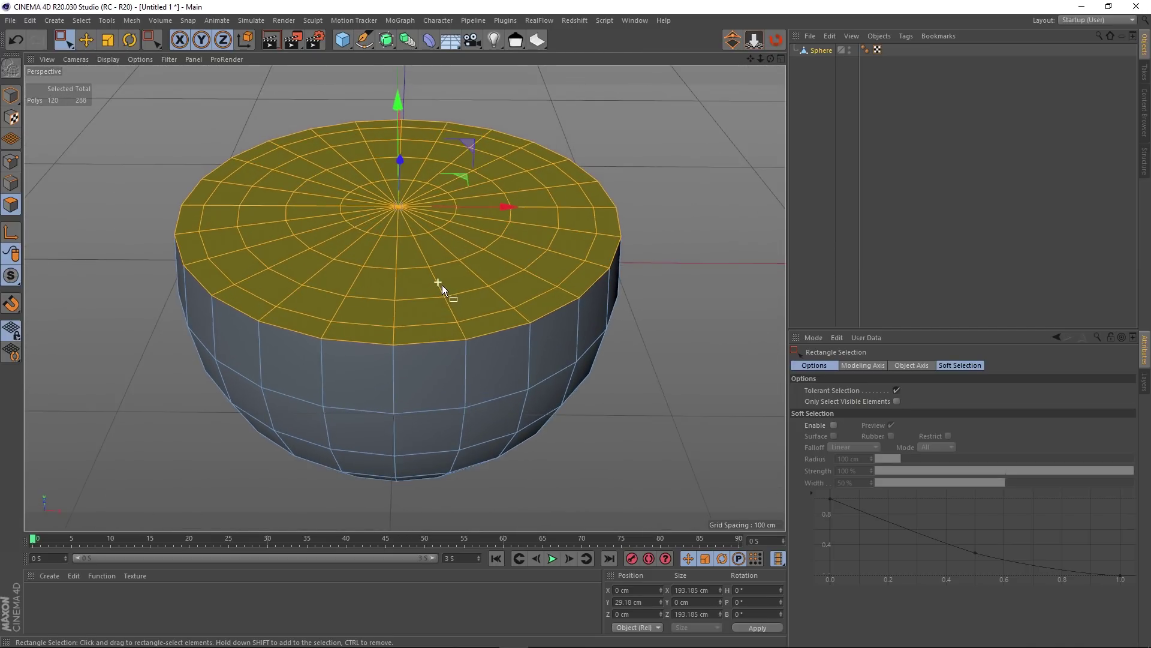
pyautogui.scroll(-2, 448, 273)
pyautogui.hotkey('ctrl', 'z')
pyautogui.scroll(-2, 451, 347)
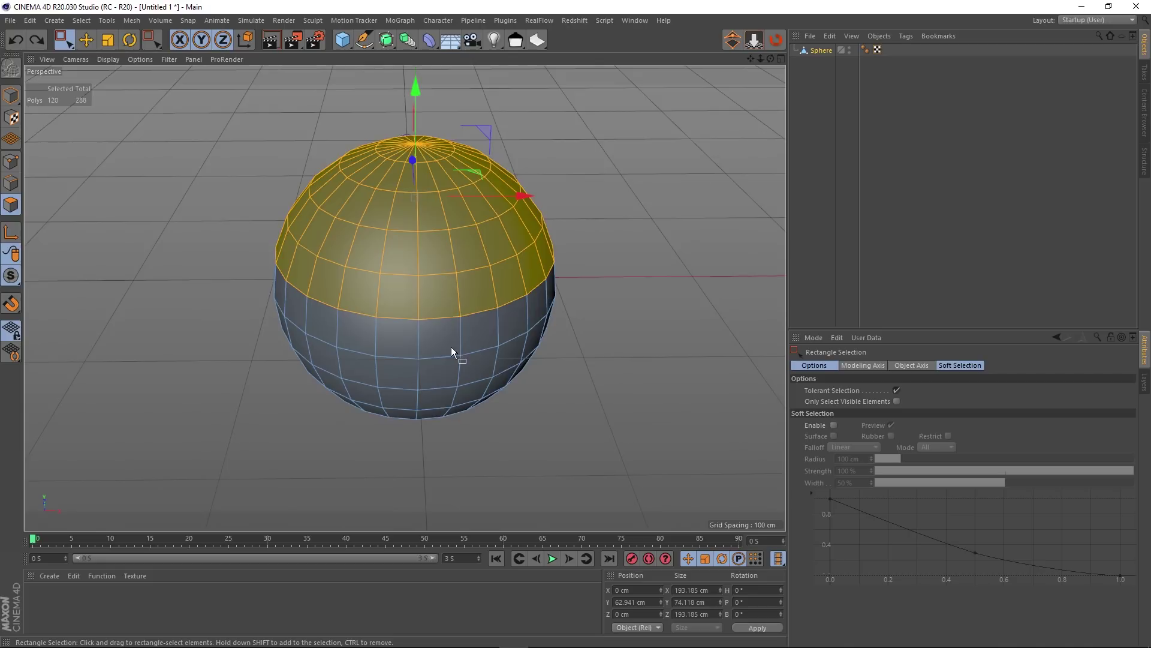
pyautogui.scroll(1, 456, 331)
pyautogui.scroll(2, 457, 332)
pyautogui.press('9')
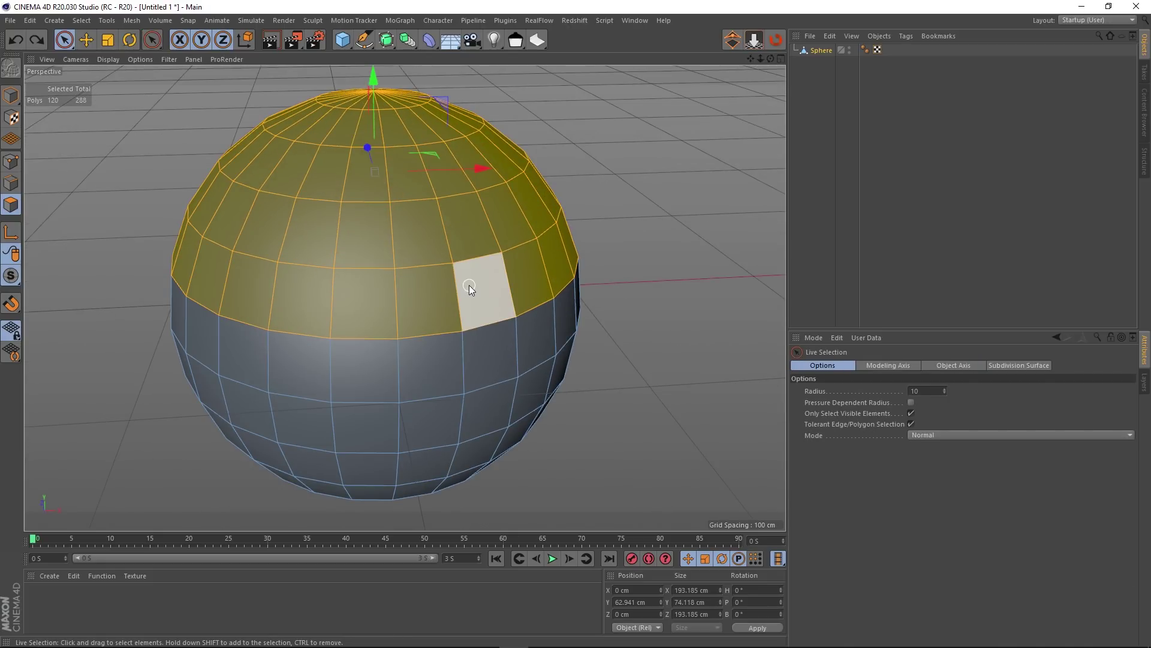
# Paint a nine-polygon patch on the sphere's side and flatten it with MagicFlat
pyautogui.moveTo(464, 290)
pyautogui.mouseDown()
pyautogui.moveTo(433, 349)
pyautogui.moveTo(449, 413)
pyautogui.moveTo(533, 382)
pyautogui.moveTo(551, 264)
pyautogui.moveTo(519, 236)
pyautogui.moveTo(536, 231)
pyautogui.moveTo(578, 337)
pyautogui.mouseUp()
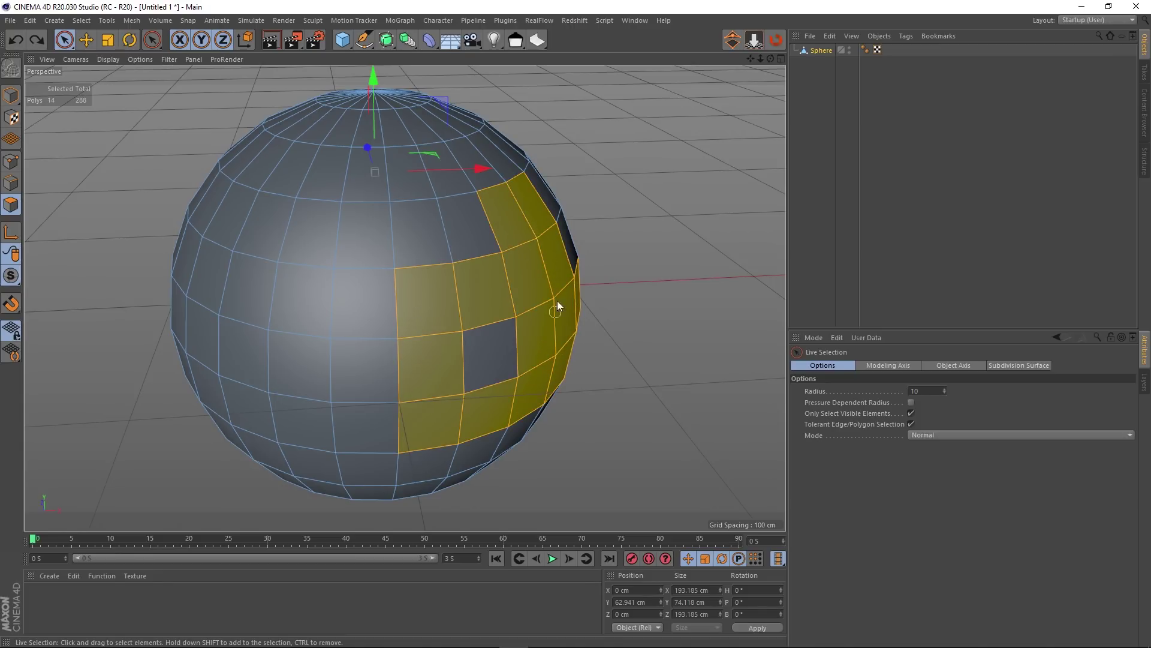
pyautogui.moveTo(504, 357)
pyautogui.mouseDown()
pyautogui.moveTo(479, 258)
pyautogui.moveTo(440, 241)
pyautogui.moveTo(378, 254)
pyautogui.moveTo(377, 352)
pyautogui.moveTo(428, 350)
pyautogui.moveTo(441, 312)
pyautogui.moveTo(427, 335)
pyautogui.moveTo(507, 326)
pyautogui.mouseUp()
pyautogui.click(728, 43)
pyautogui.keyDown('alt'); pyautogui.moveTo(445, 329); pyautogui.dragTo(404, 312); pyautogui.keyUp('alt')
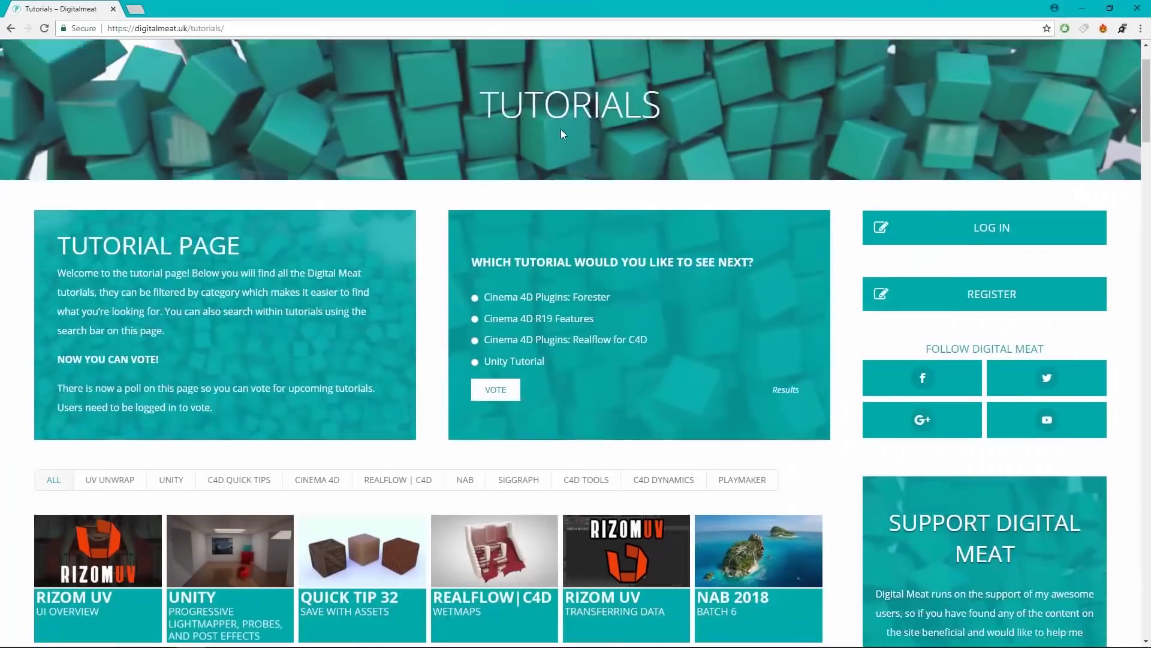
# Browse Digital Meat tutorials, filtering by UV UNWRAP, UNITY and C4D QUICK TIPS
pyautogui.scroll(-7, 561, 131)
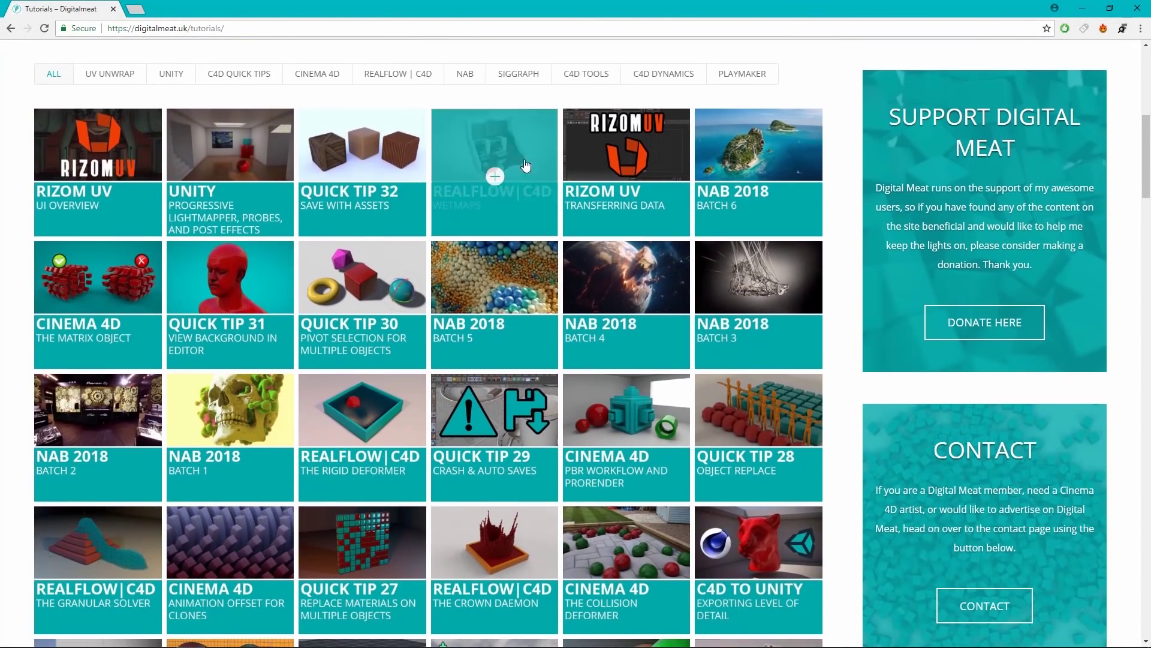
pyautogui.click(113, 75)
pyautogui.click(178, 77)
pyautogui.click(252, 76)
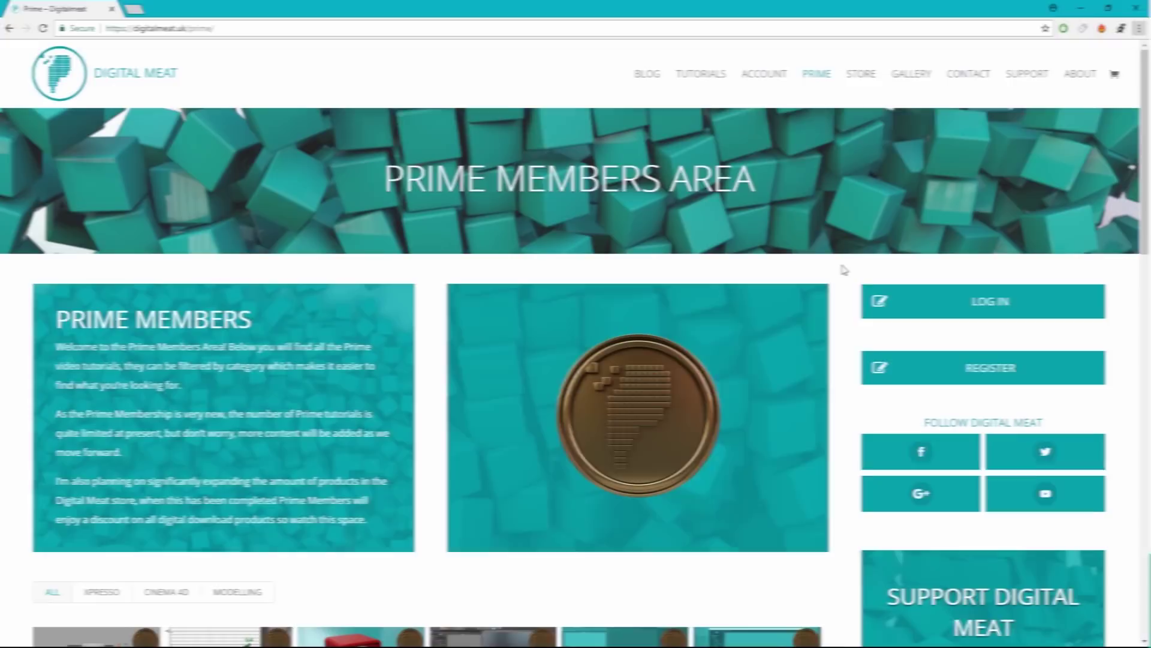
pyautogui.scroll(-5, 845, 270)
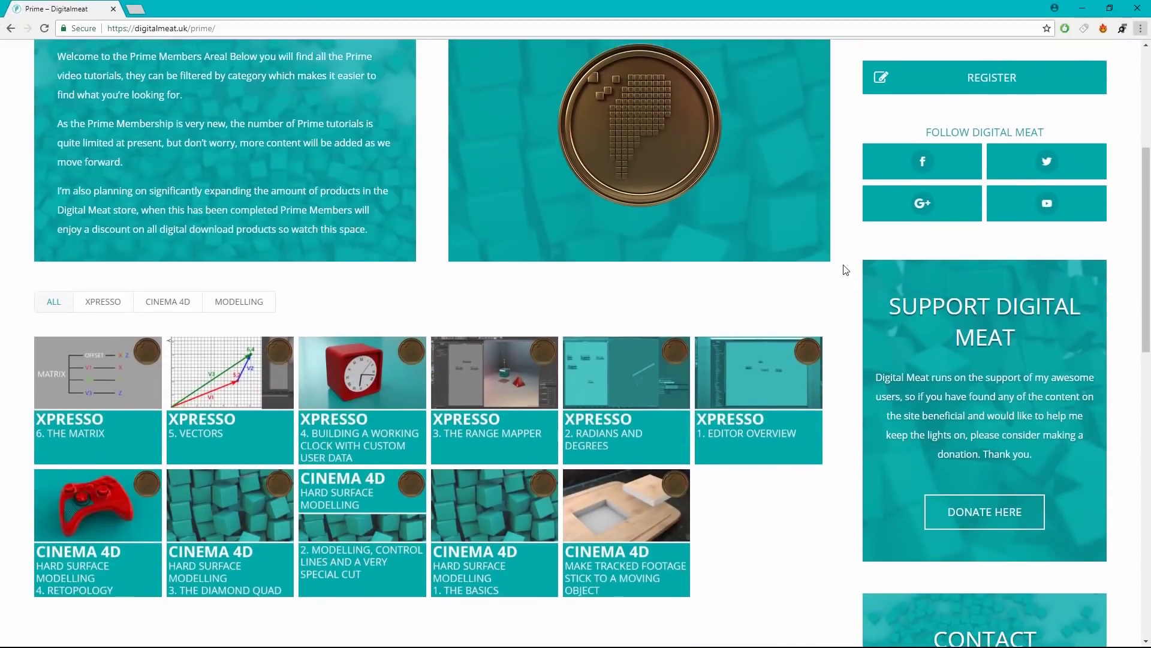